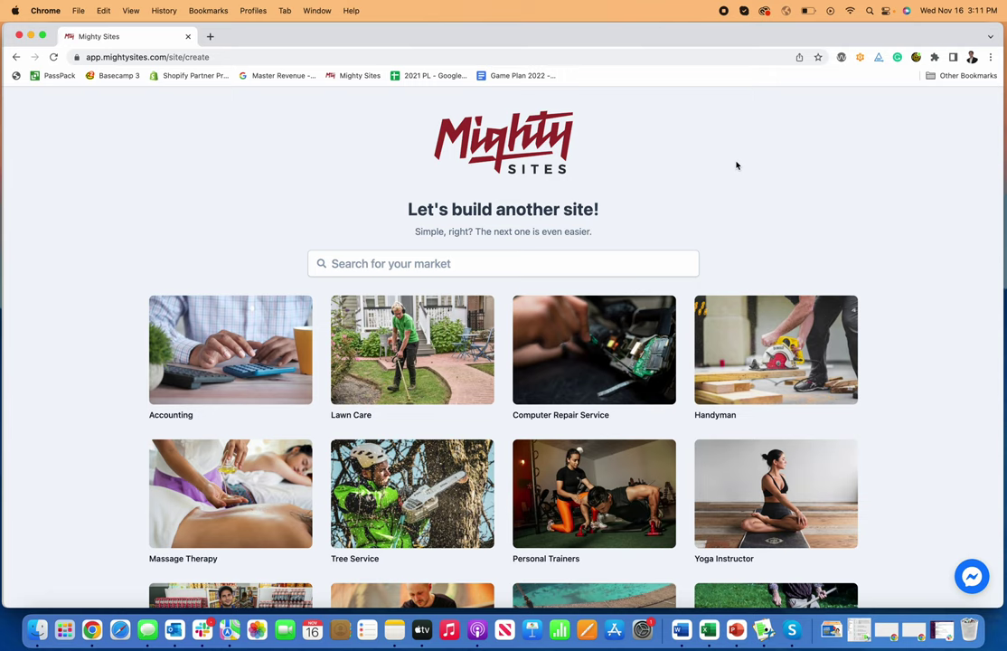
# Step: Search the market templates for 'cleaning' and pick the House Cleaning Service template
pyautogui.scroll(-5, 638, 284)
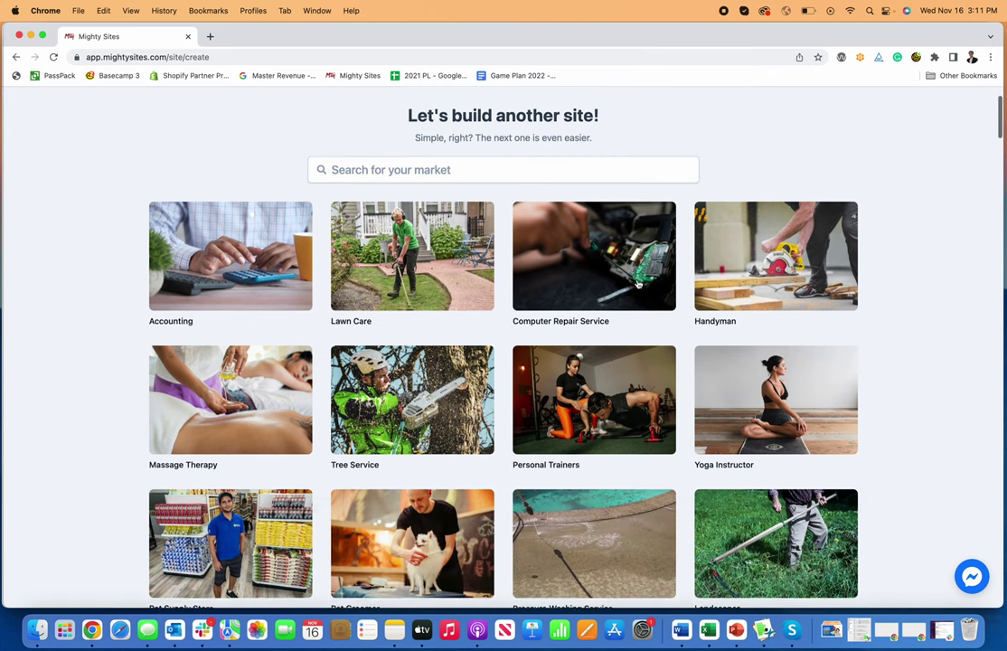
pyautogui.scroll(5, 638, 282)
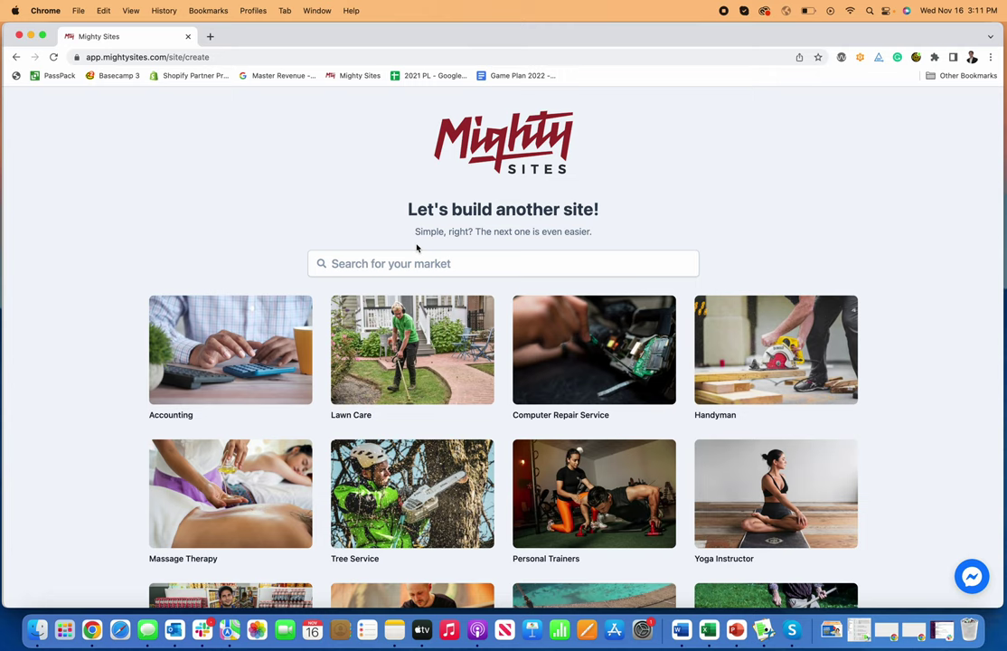
pyautogui.click(498, 265)
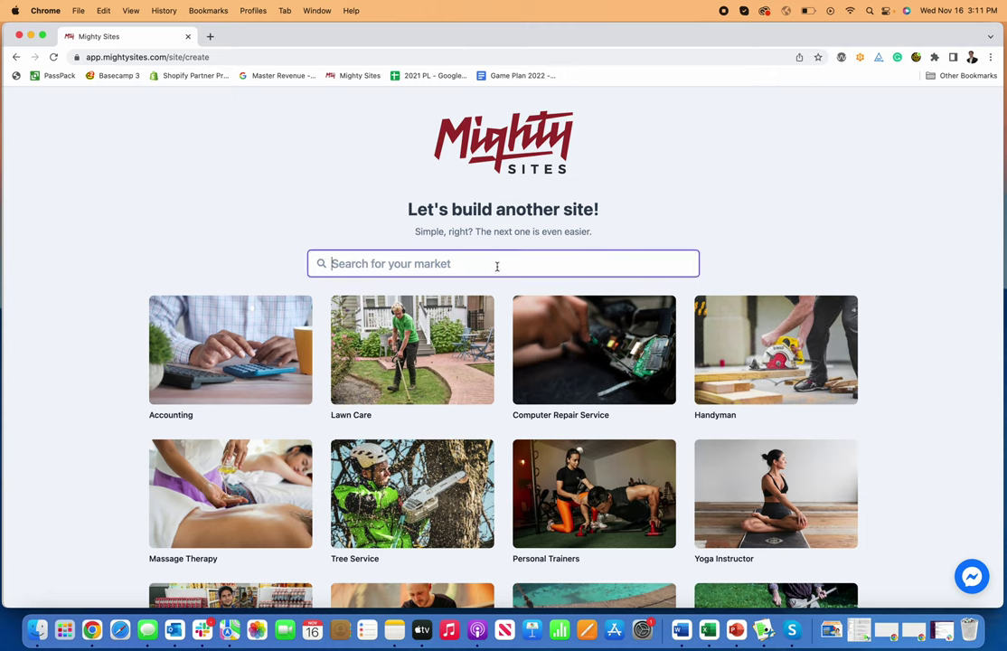
pyautogui.write('cleaning')
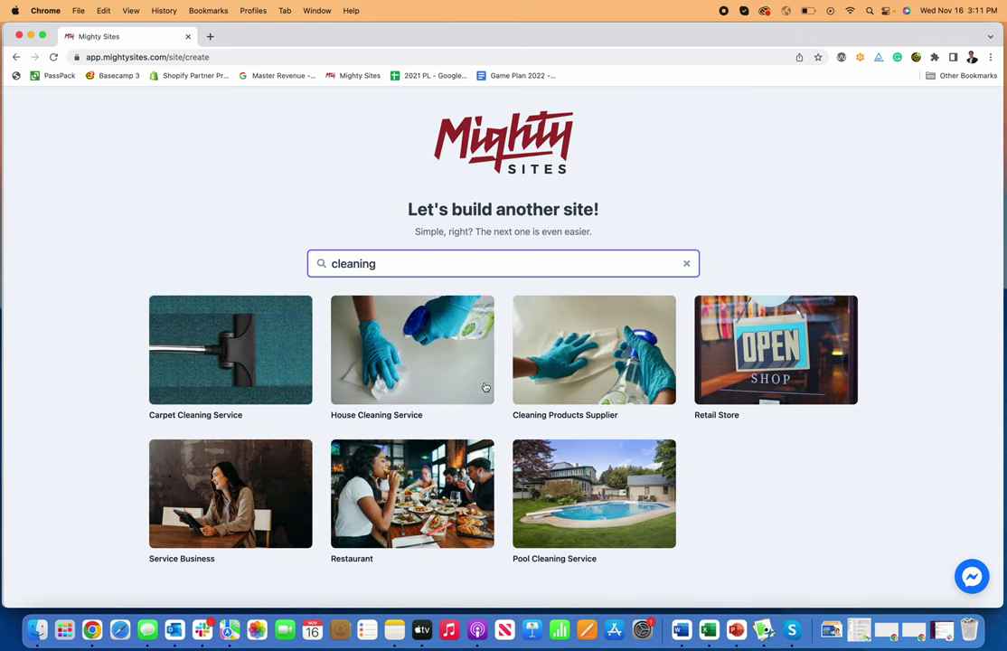
pyautogui.click(406, 374)
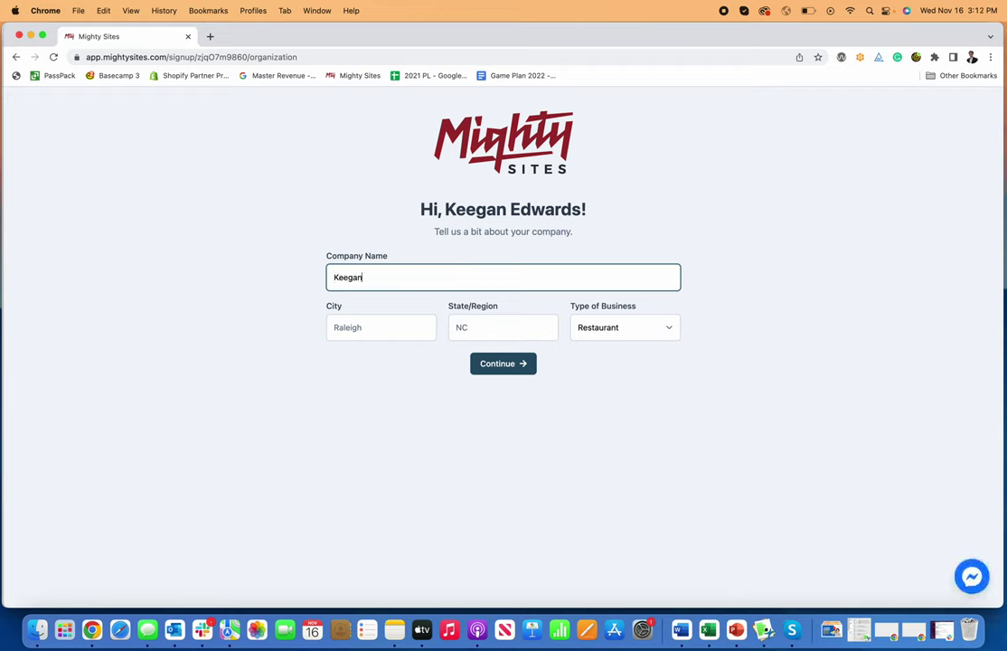
# Step: Enter the business name, city Raleigh, state NC and business type Service, then submit the details
pyautogui.write("Keegan's House Cleaning")
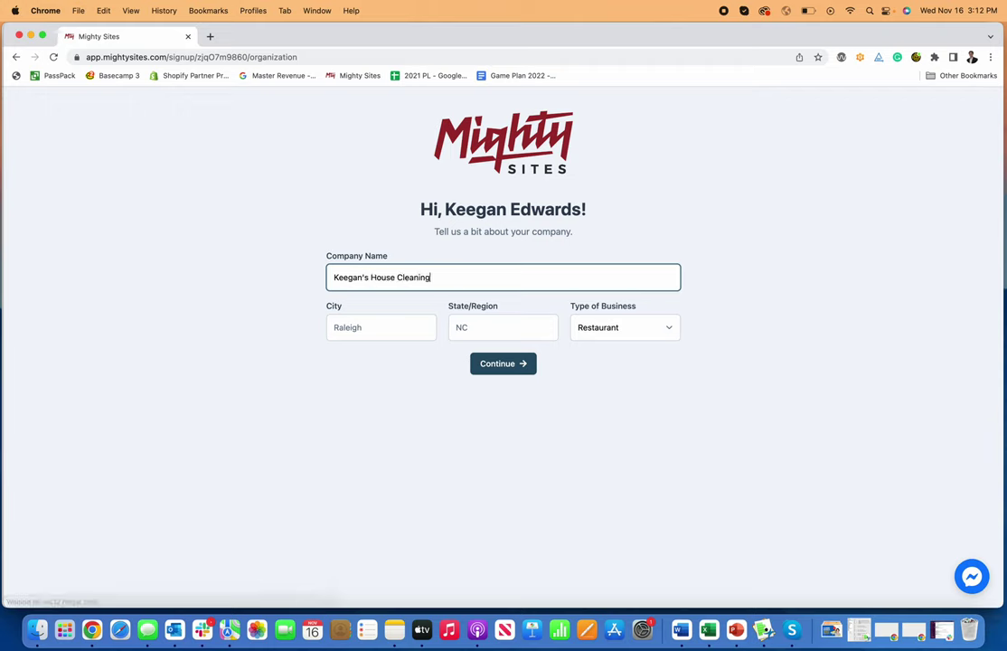
pyautogui.write(' Business')
pyautogui.click(337, 326)
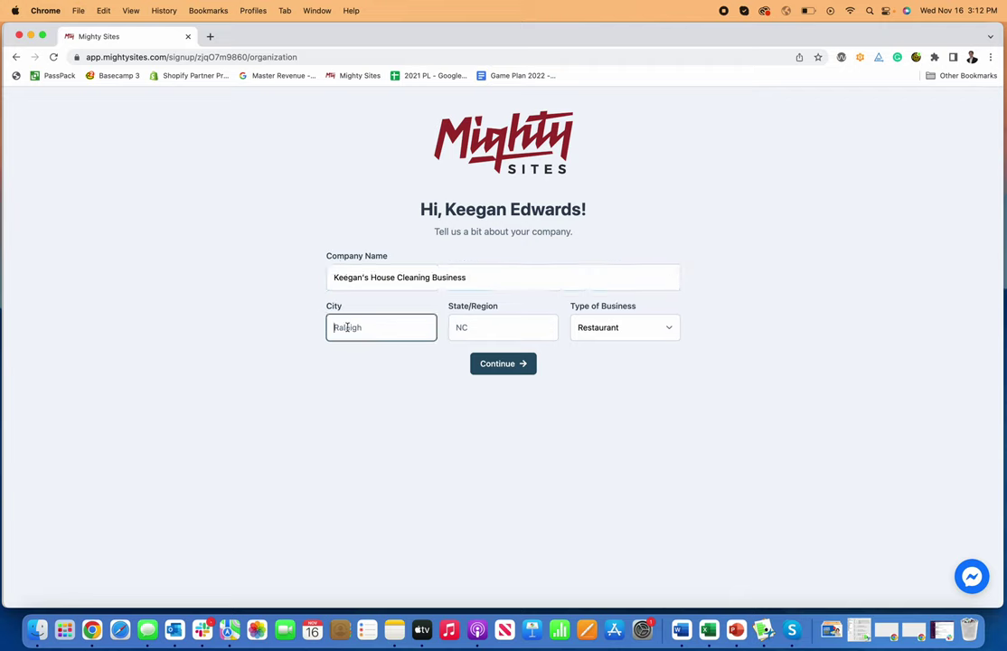
pyautogui.write('Raleigh')
pyautogui.press('Tab')
pyautogui.write('NC')
pyautogui.press('Tab')
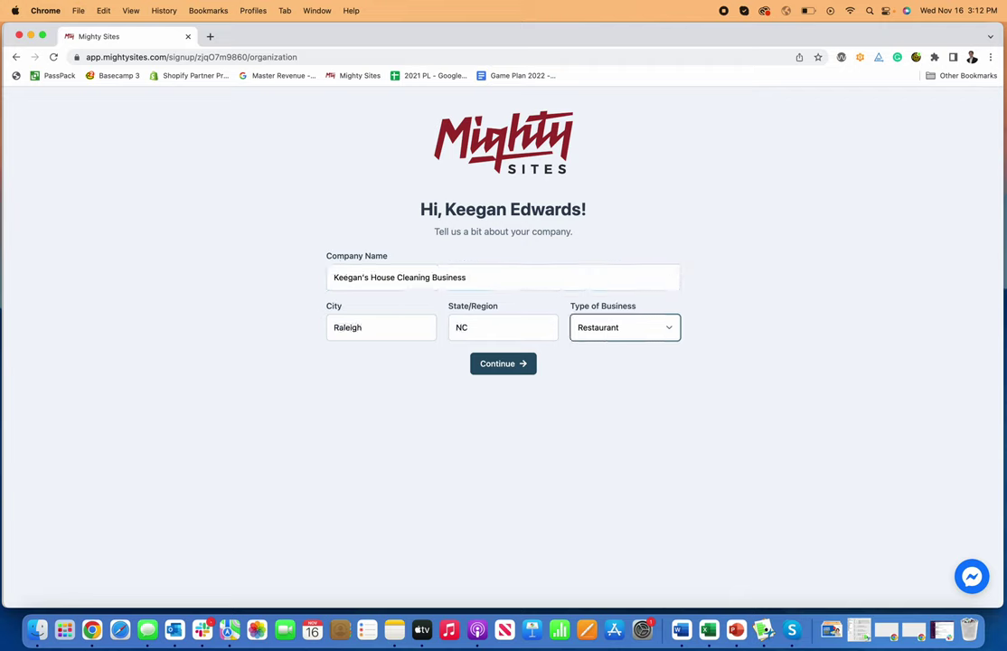
pyautogui.click(649, 331)
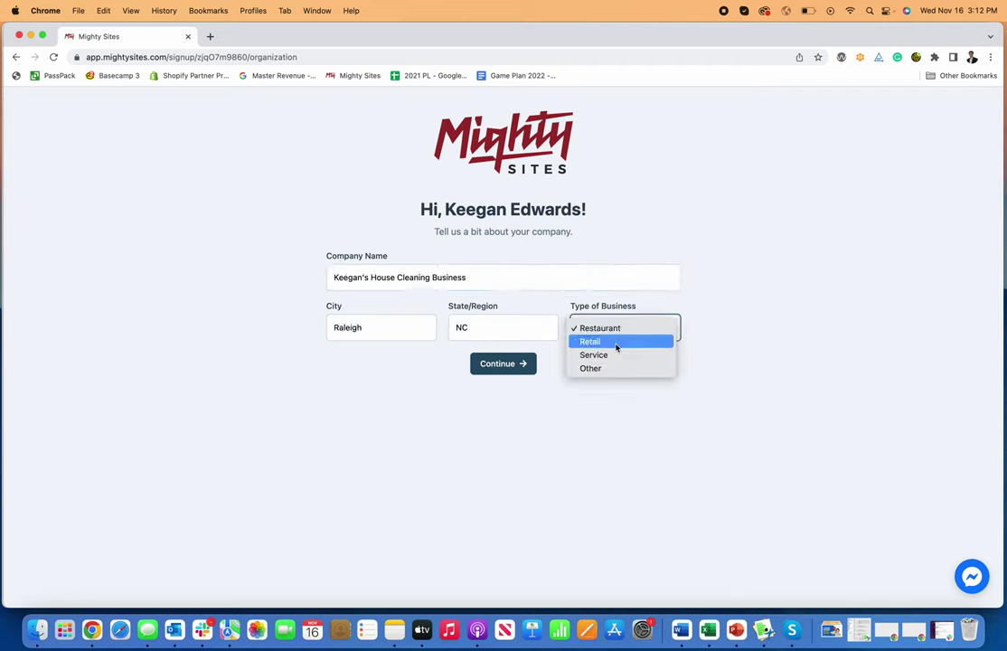
pyautogui.click(603, 355)
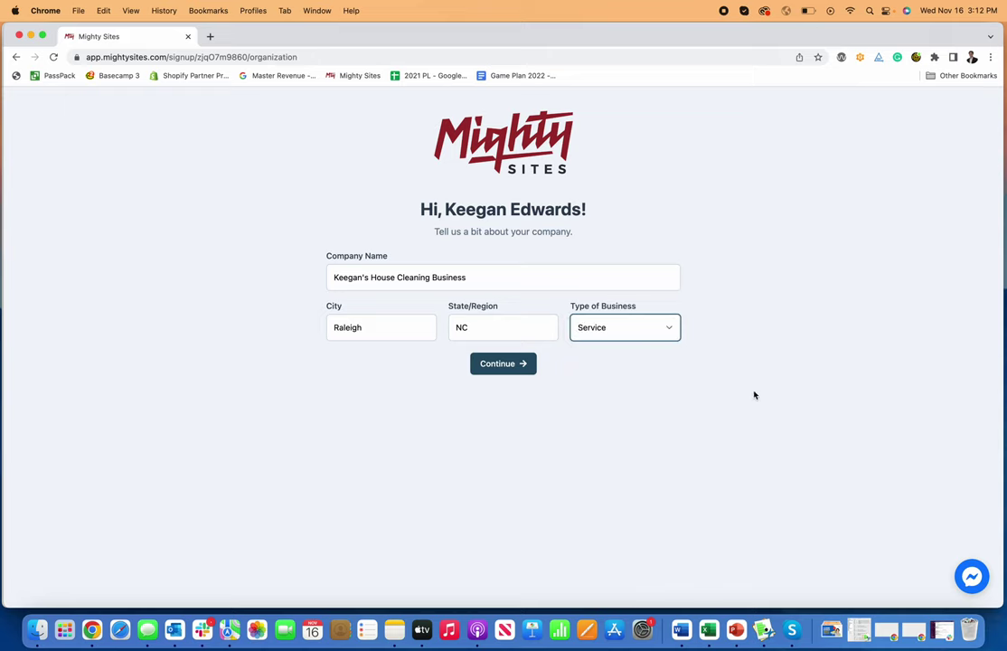
pyautogui.click(528, 368)
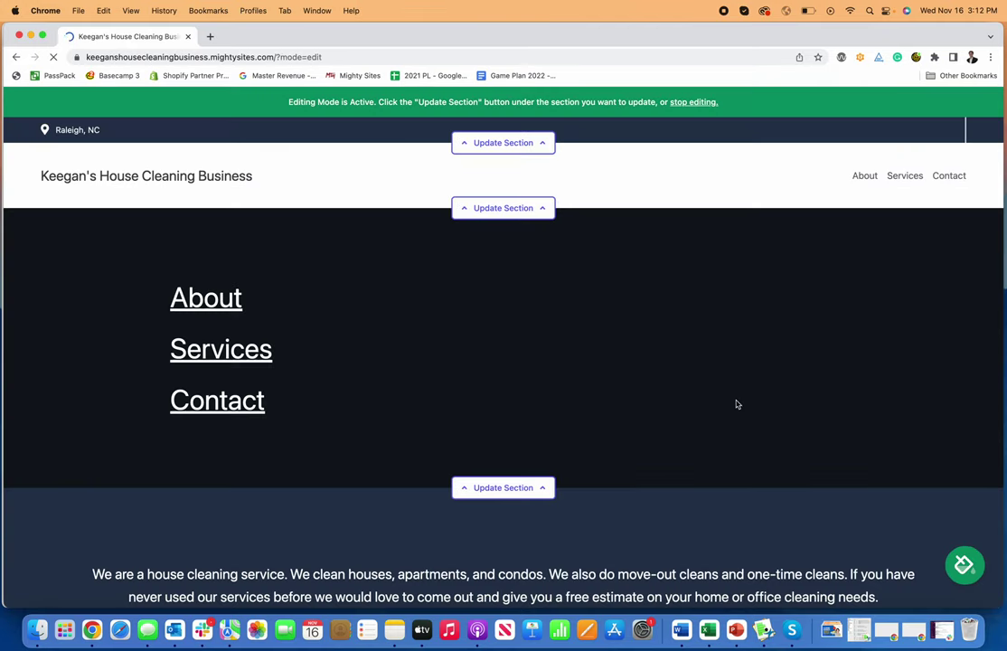
# Step: Scroll through the generated site down to the Get In Touch form and back to the top
pyautogui.scroll(-3, 736, 404)
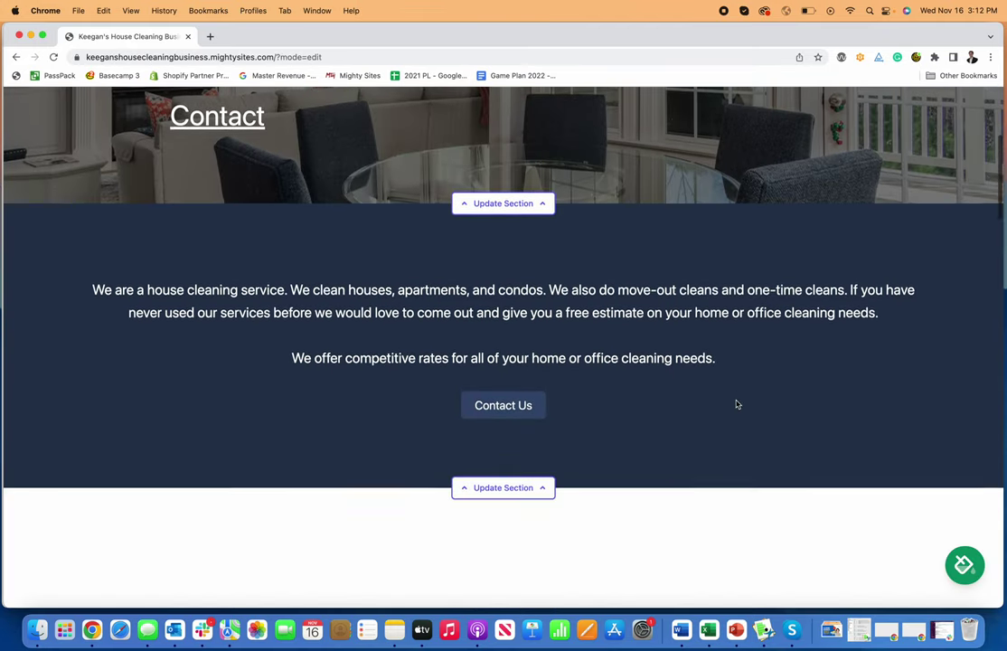
pyautogui.scroll(-15, 736, 404)
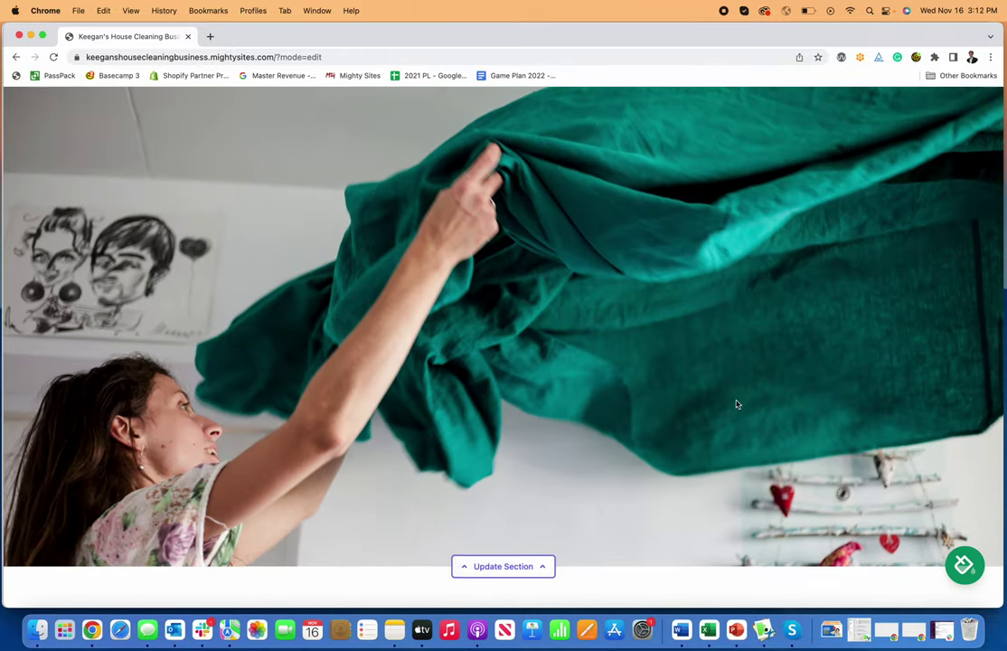
pyautogui.scroll(-7, 737, 404)
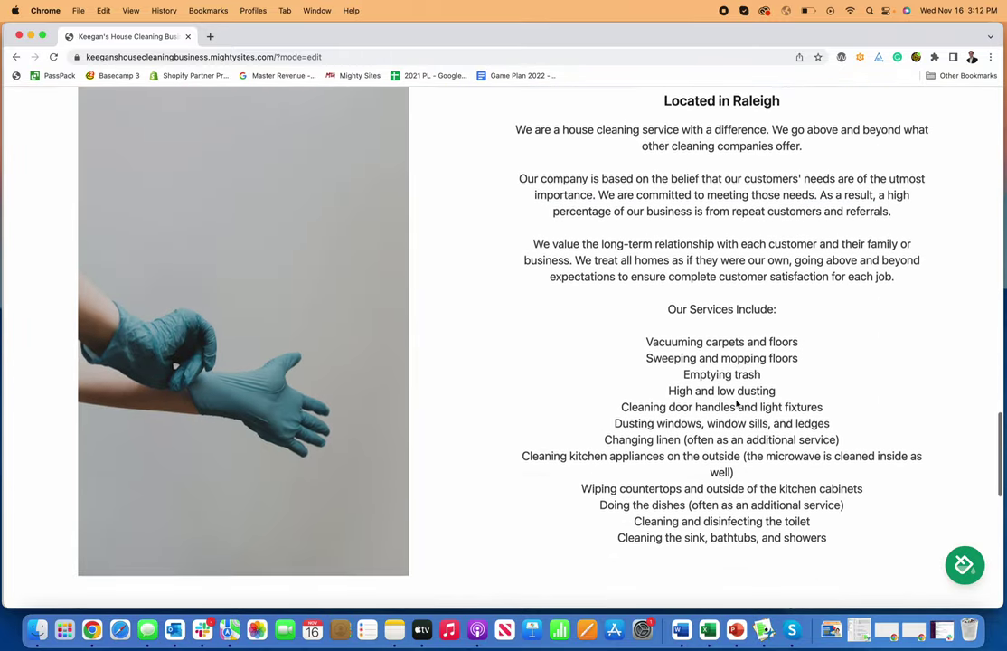
pyautogui.scroll(-7, 737, 404)
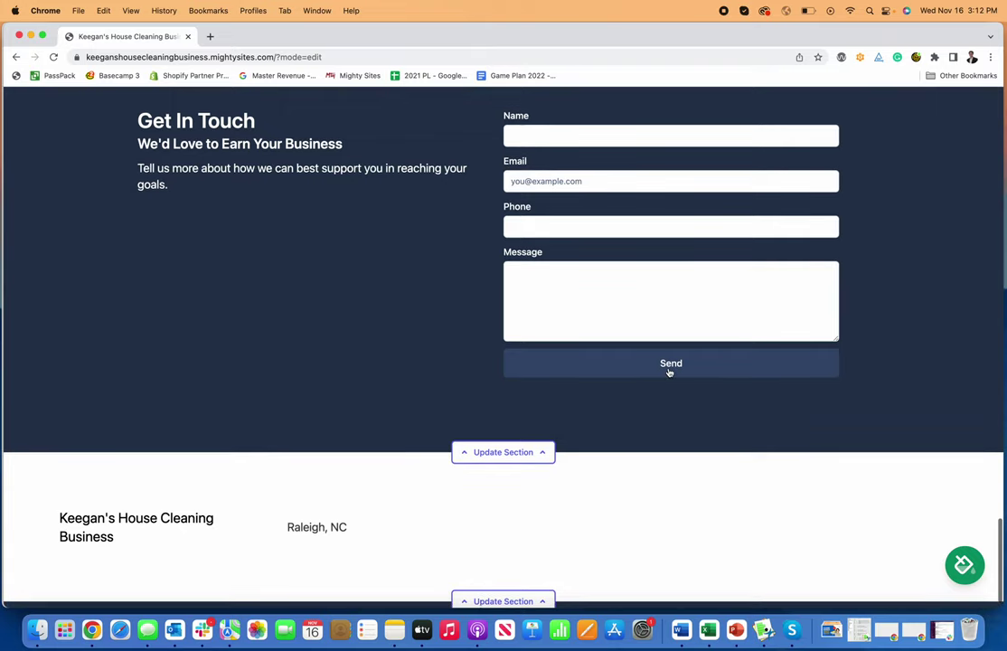
pyautogui.scroll(-1, 669, 372)
pyautogui.scroll(3, 668, 373)
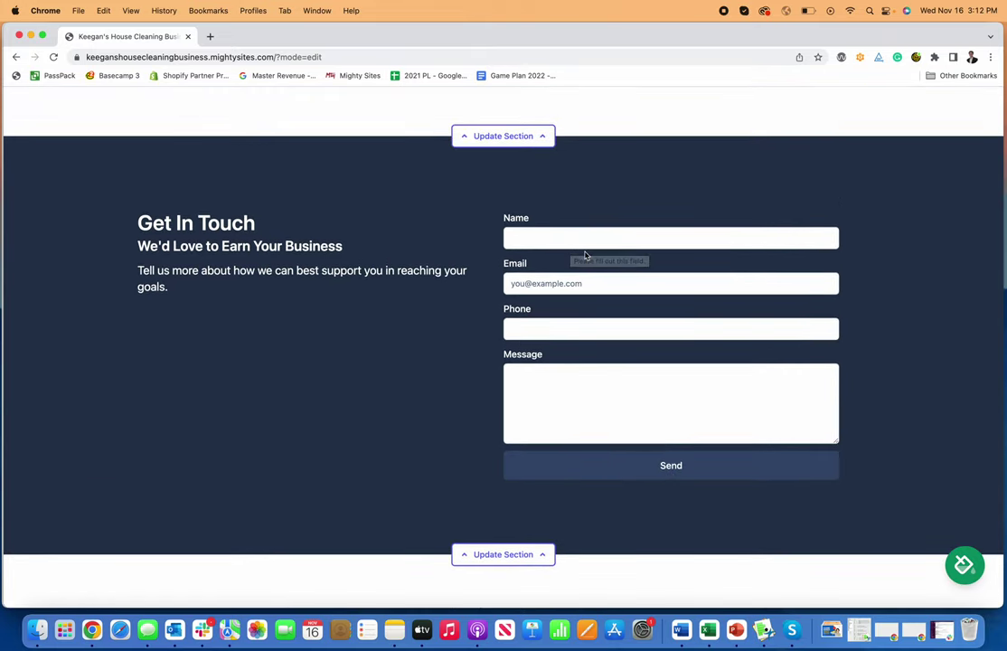
pyautogui.scroll(8, 579, 253)
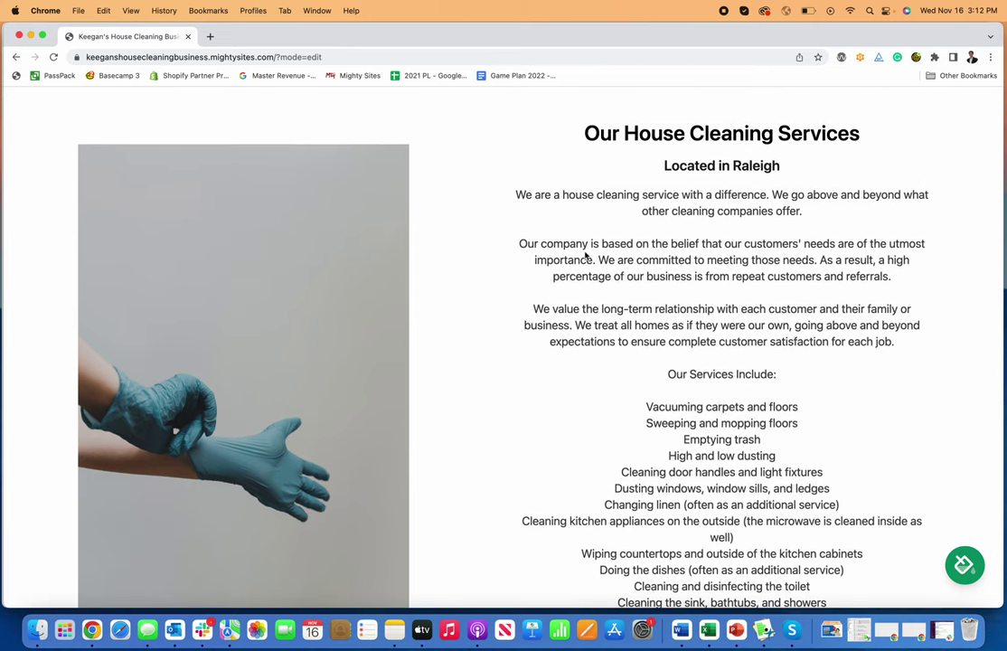
pyautogui.scroll(15, 593, 255)
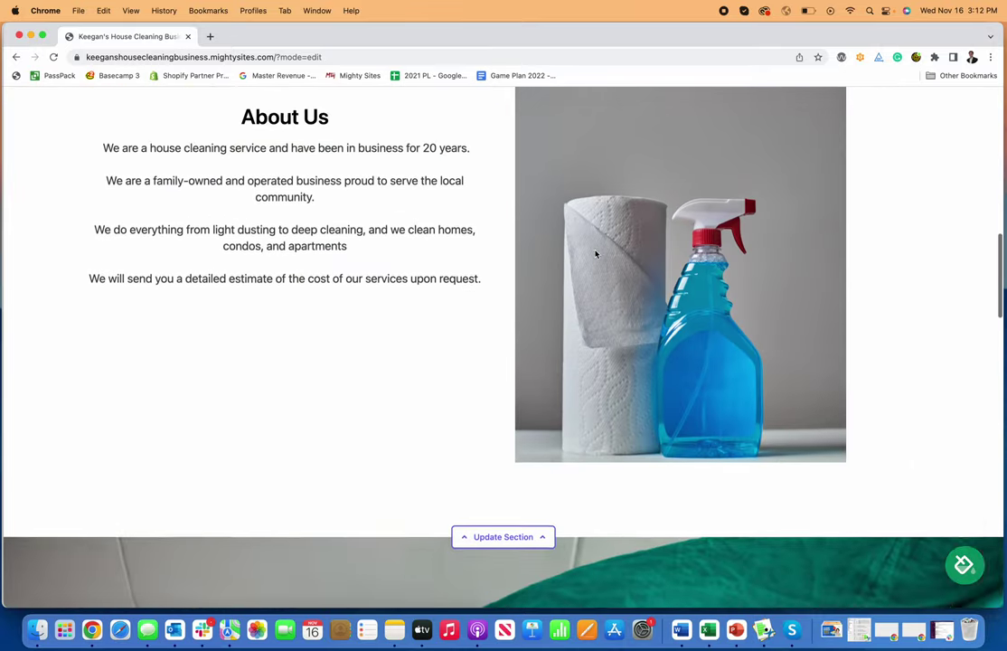
pyautogui.scroll(3, 599, 254)
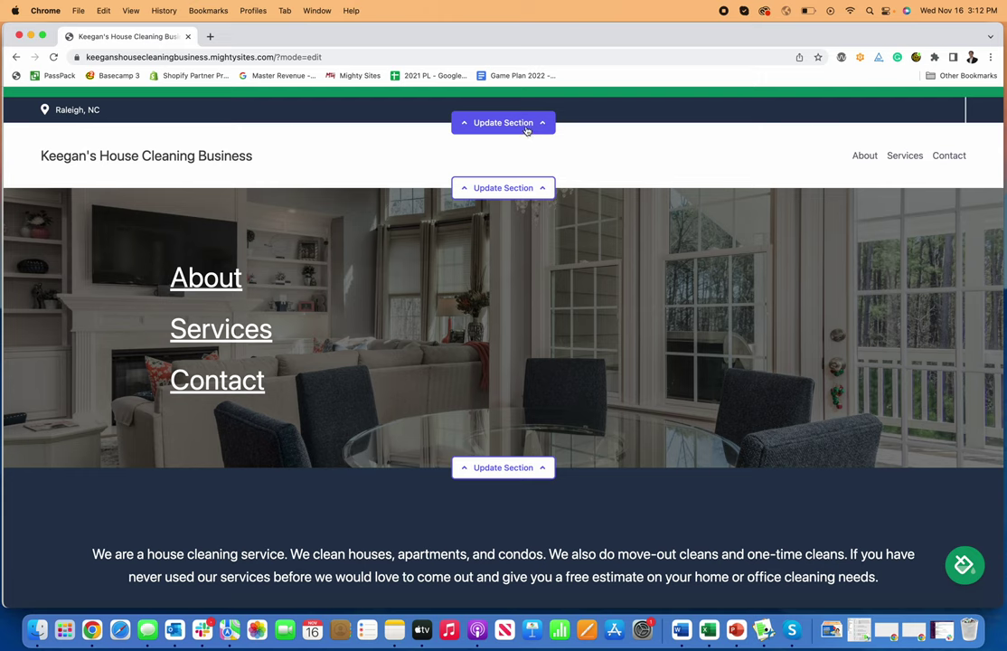
# Step: Add the business phone number to the top location bar and save the location
pyautogui.click(514, 126)
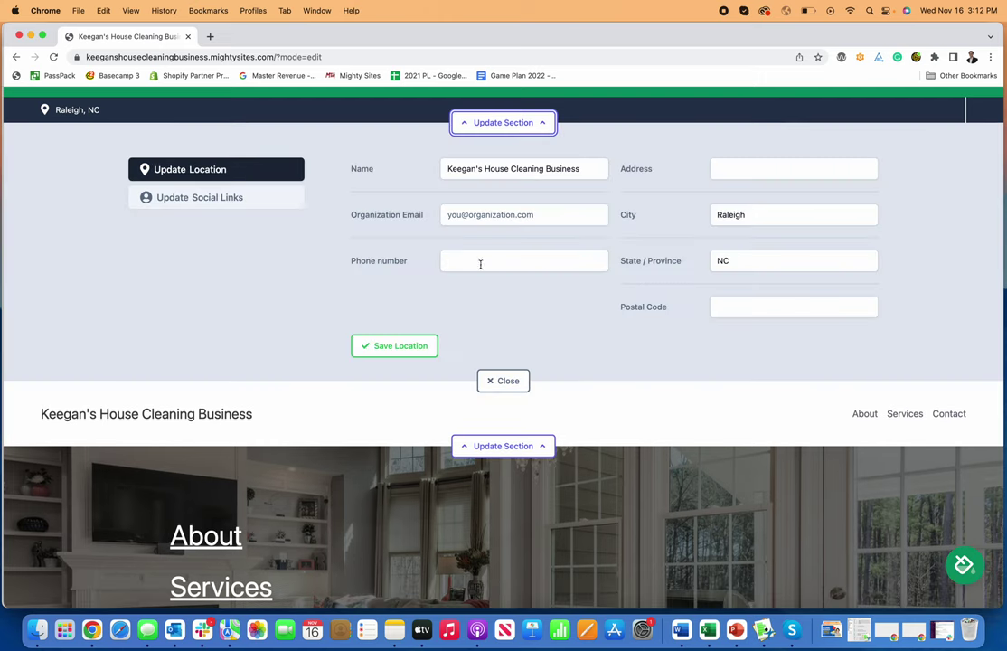
pyautogui.click(460, 263)
pyautogui.write('777-777-7777')
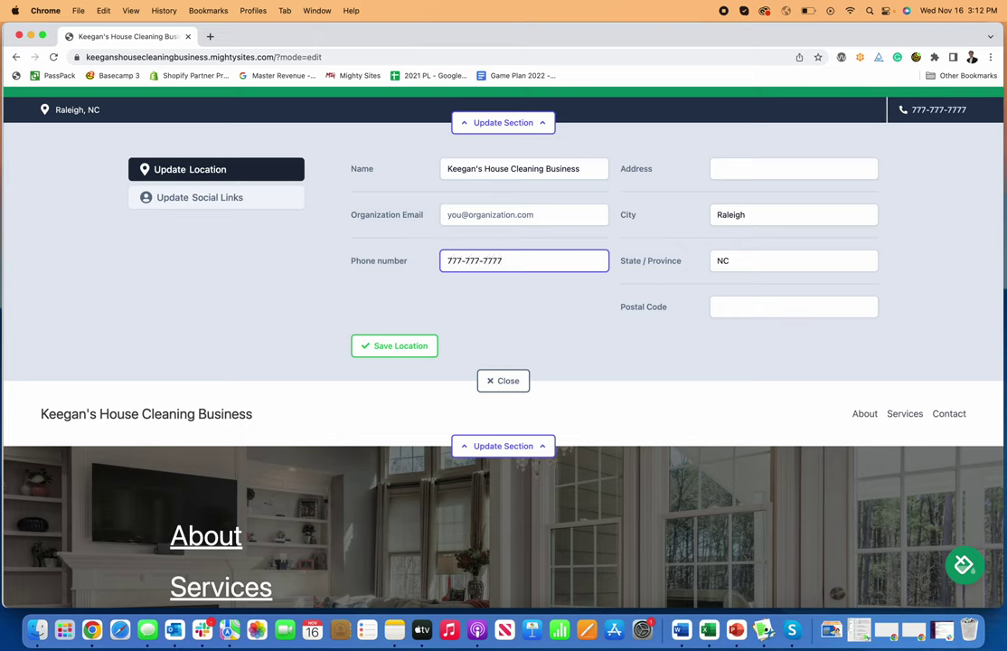
pyautogui.click(411, 347)
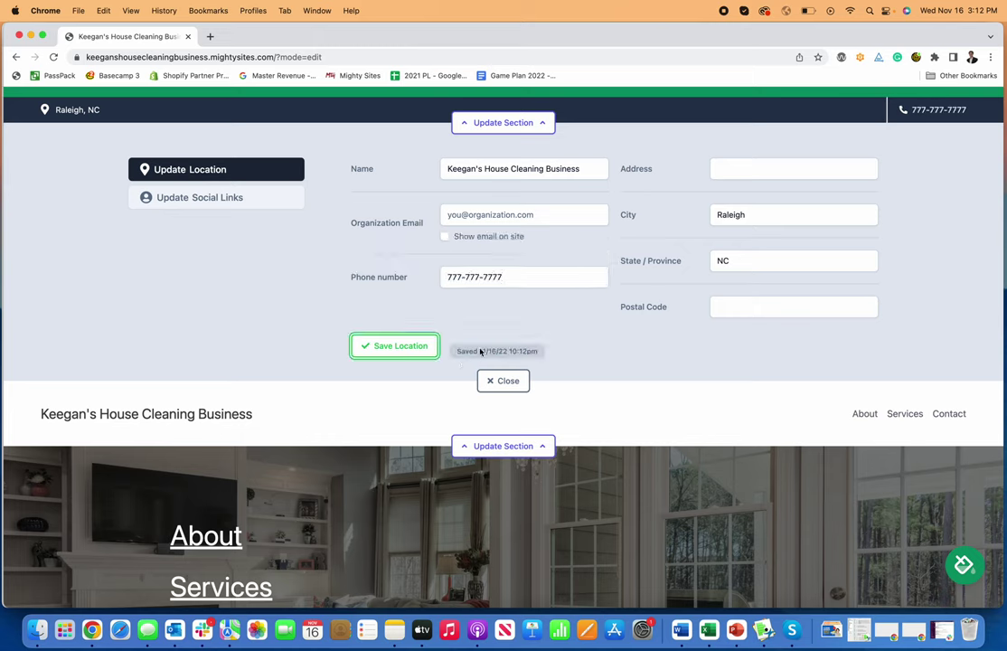
# Step: Set the Facebook social link to Facebook.com/mightysites, save it, and close the top bar editor
pyautogui.click(230, 207)
pyautogui.click(657, 212)
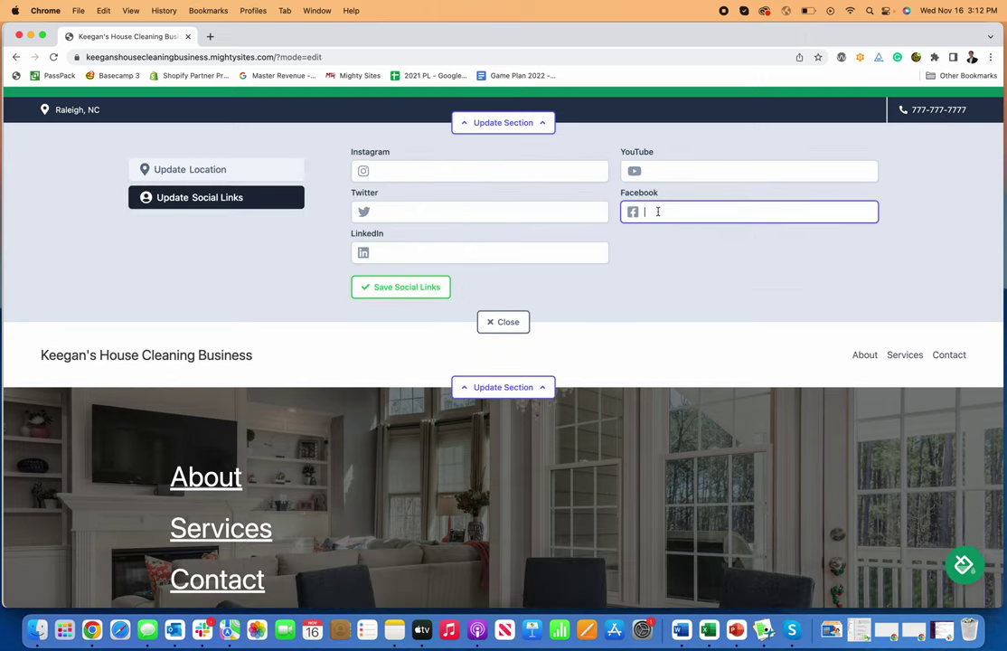
pyautogui.write('Facebook.com/mightysites')
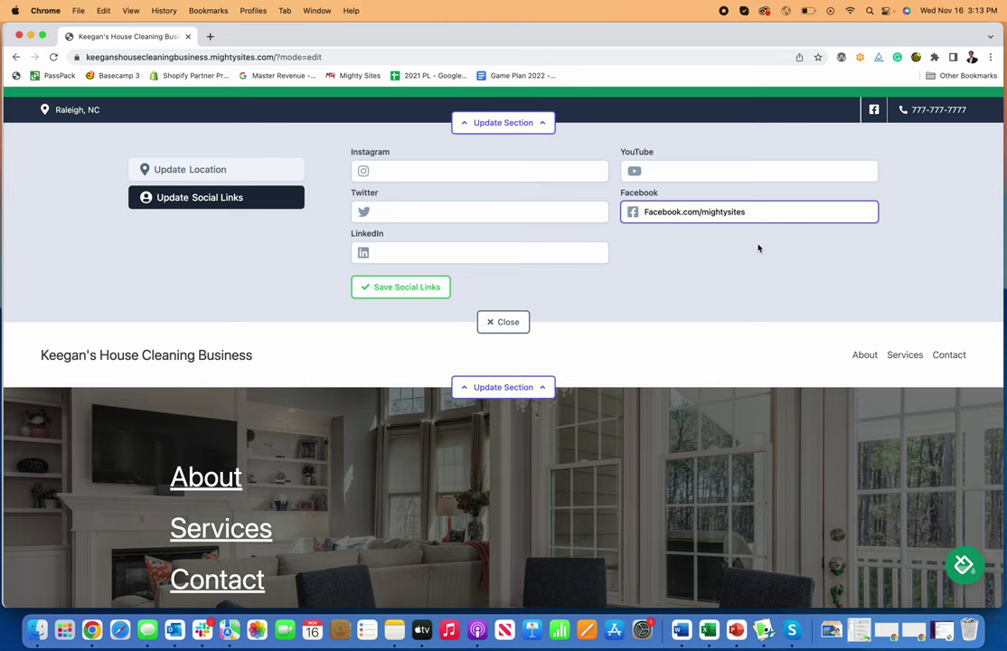
pyautogui.click(758, 248)
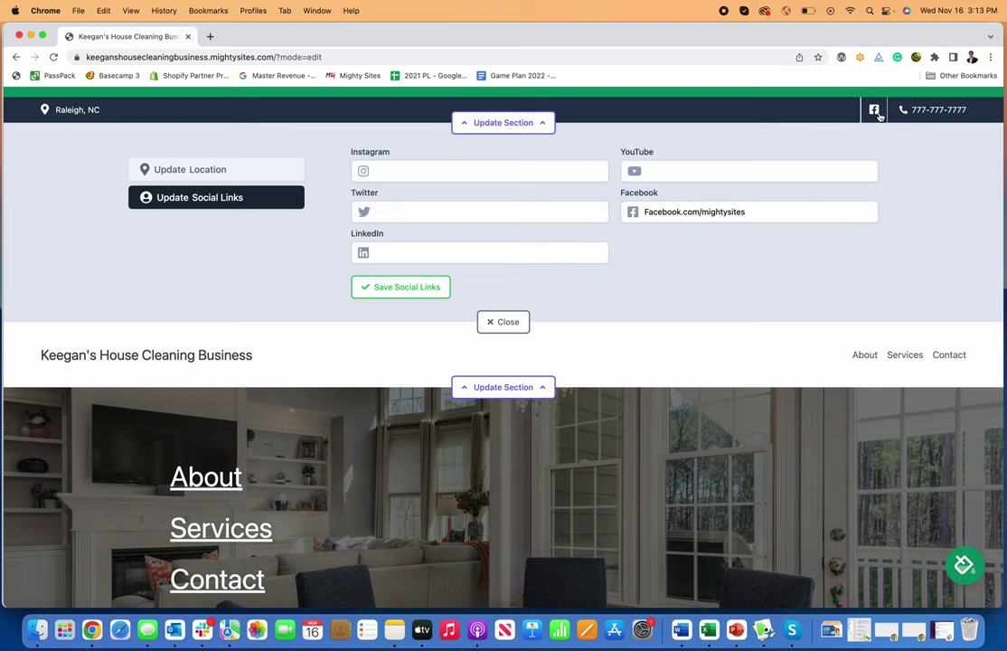
pyautogui.click(414, 291)
pyautogui.click(503, 322)
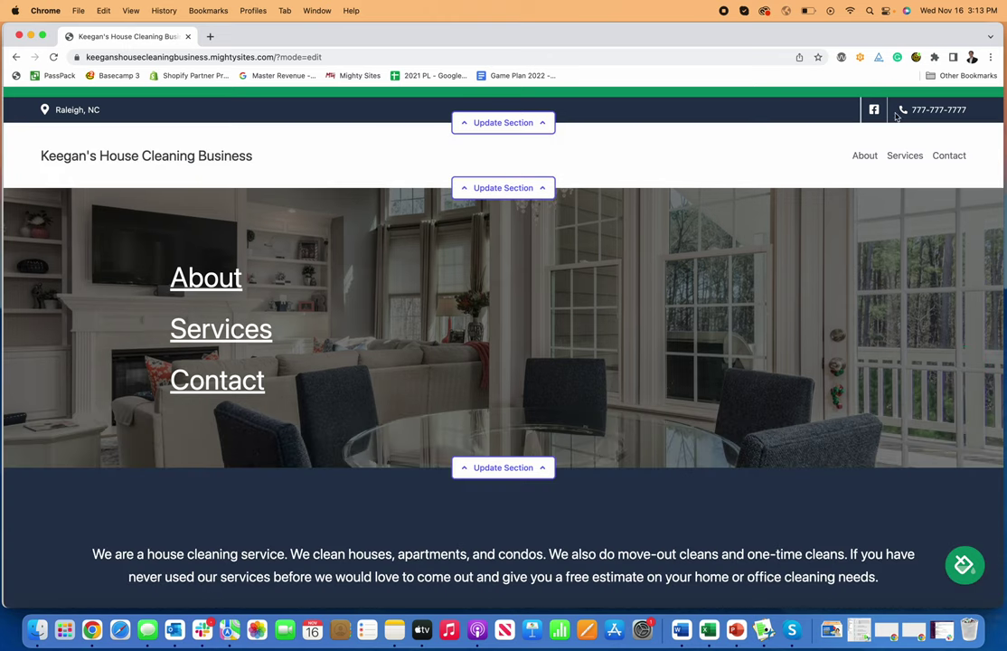
pyautogui.click(504, 122)
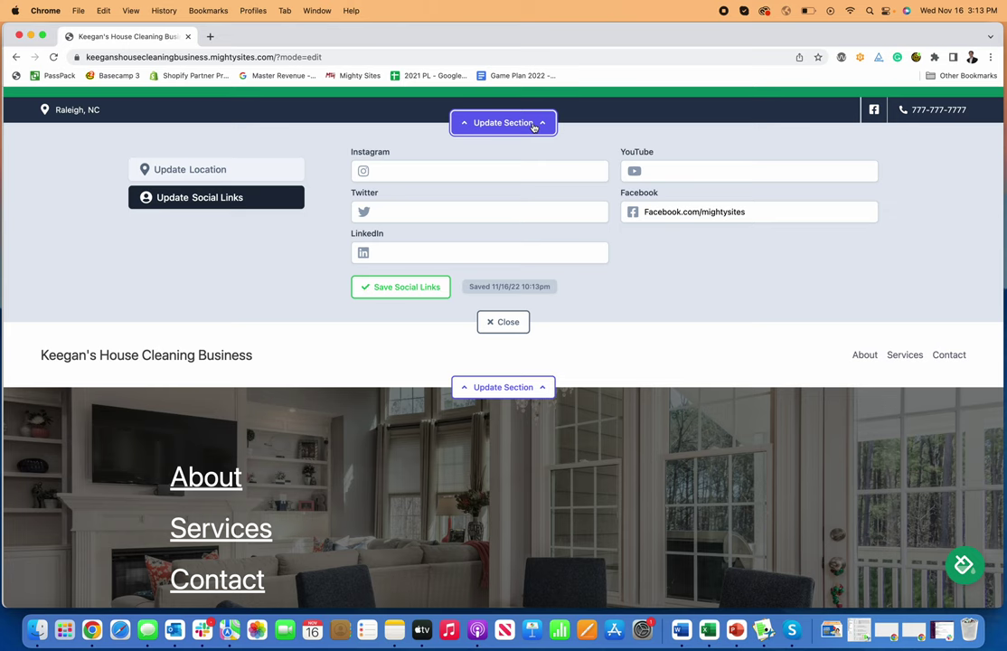
pyautogui.click(515, 323)
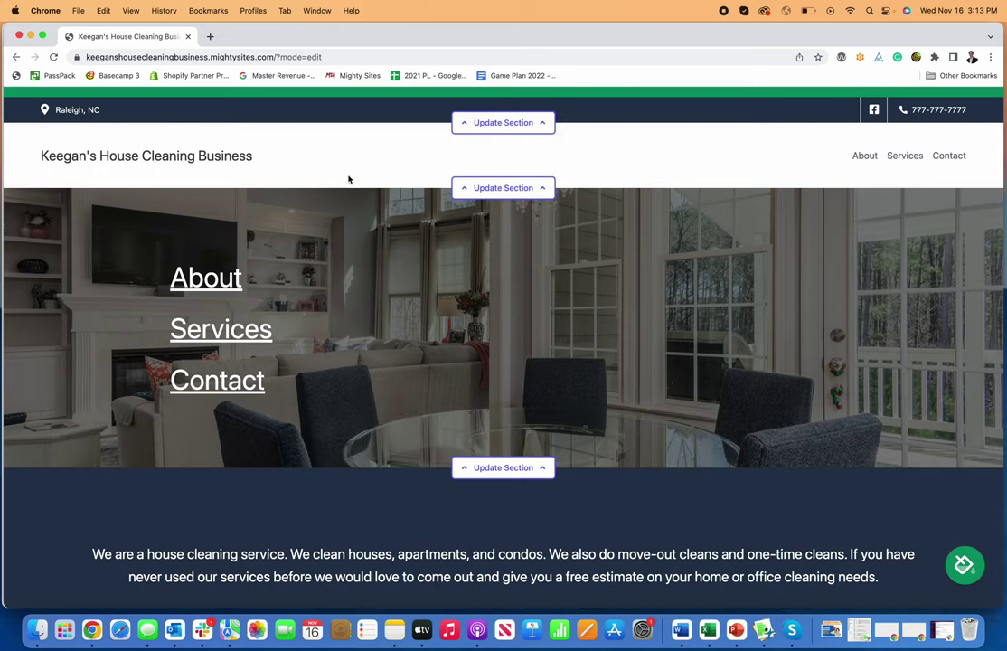
# Step: Upload the Mighty Sites YouTube logo file, found by searching 'logo', into the header's logo box
pyautogui.click(503, 187)
pyautogui.click(252, 262)
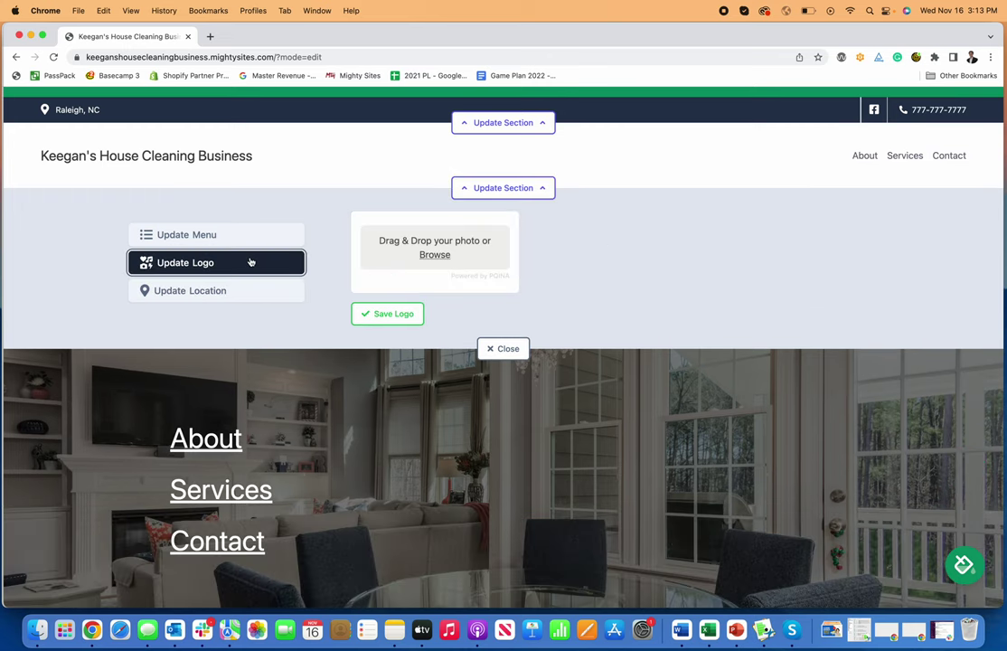
pyautogui.click(434, 254)
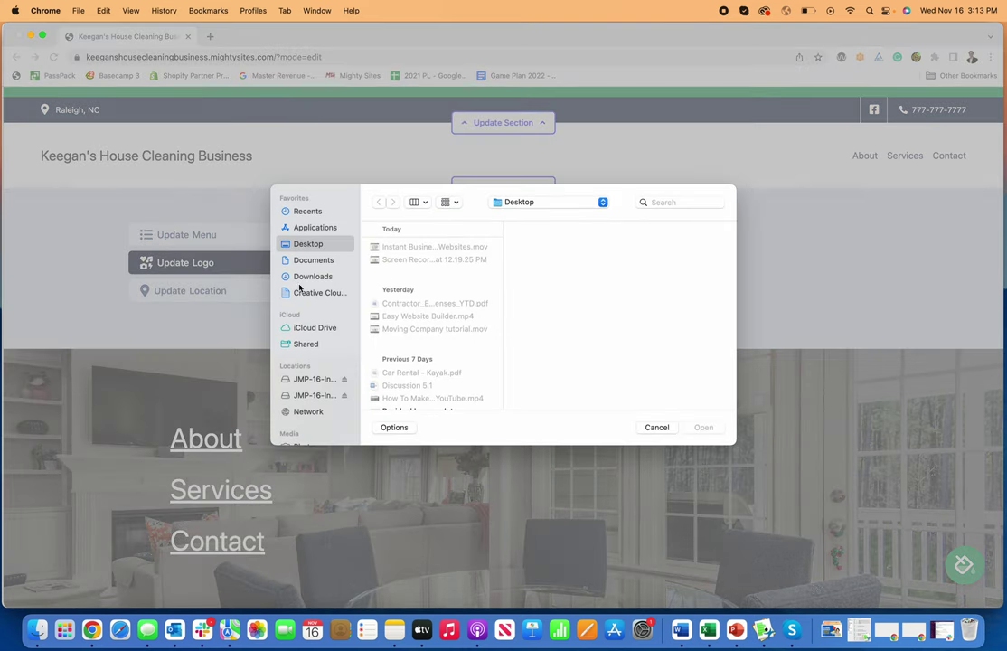
pyautogui.click(674, 206)
pyautogui.write('logo')
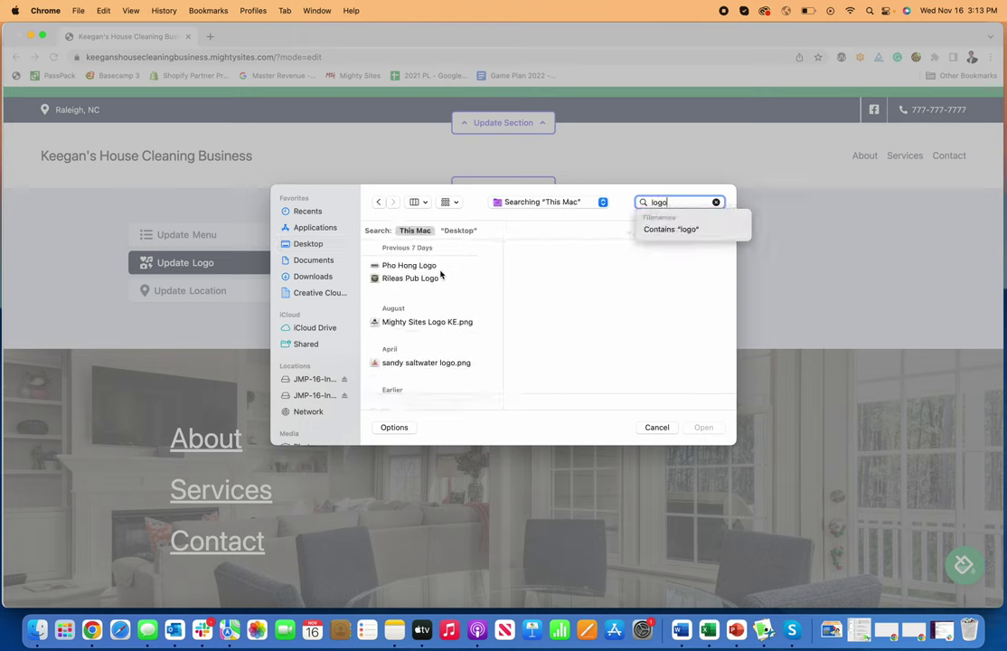
pyautogui.scroll(-5, 440, 276)
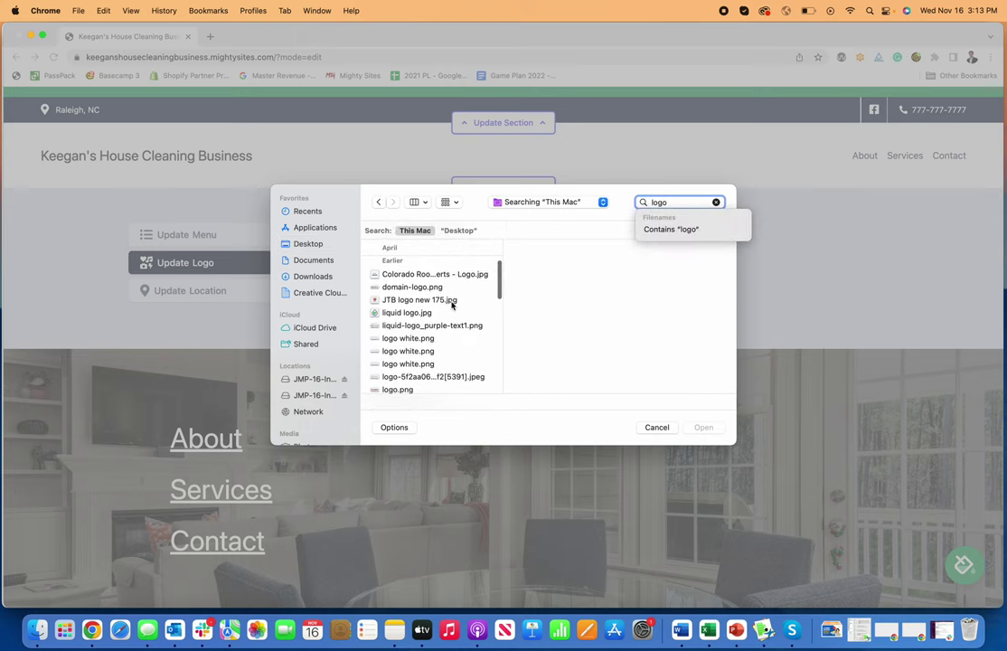
pyautogui.scroll(-3, 452, 306)
pyautogui.scroll(-10, 452, 305)
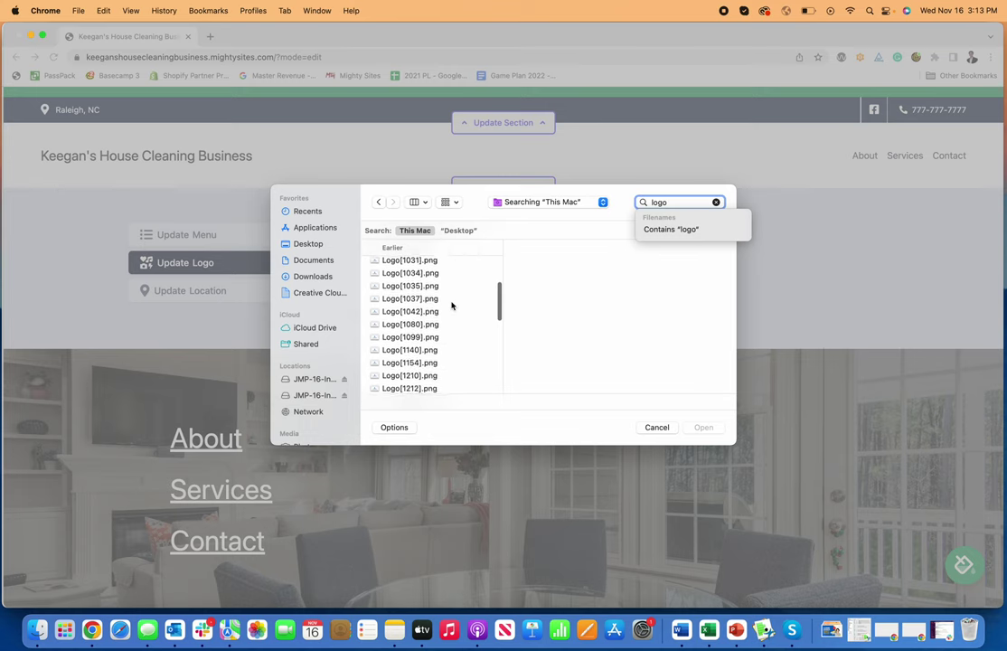
pyautogui.scroll(-1, 452, 306)
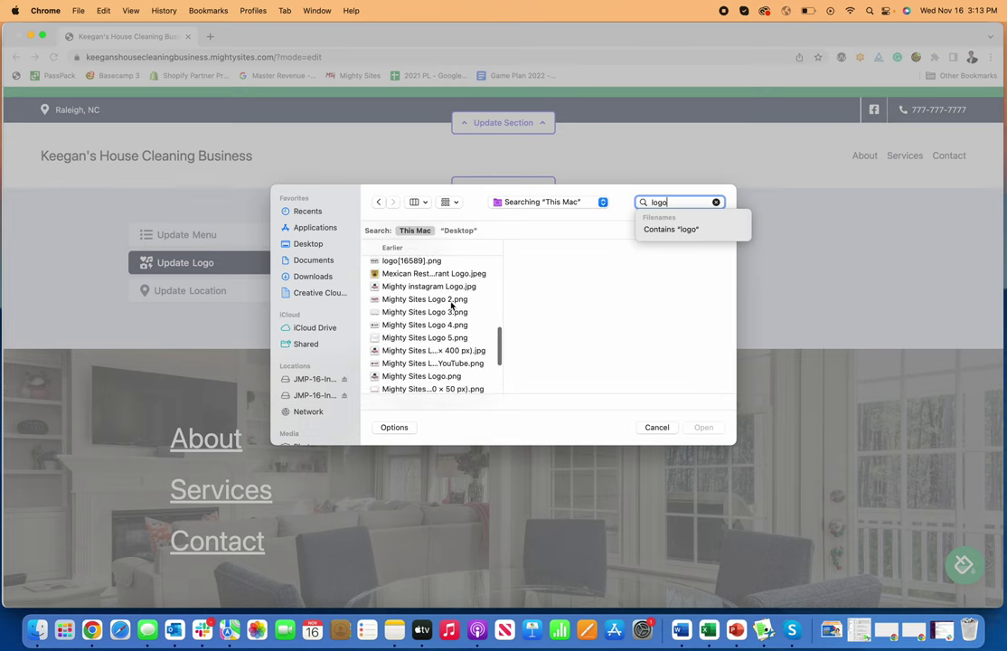
pyautogui.scroll(-1, 405, 314)
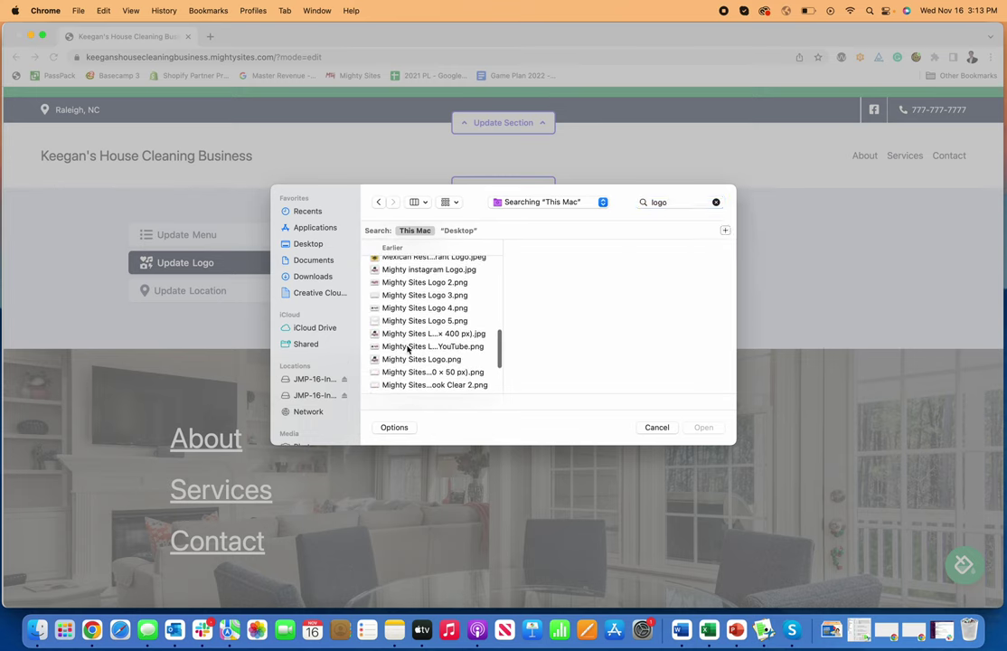
pyautogui.click(432, 347)
pyautogui.click(702, 427)
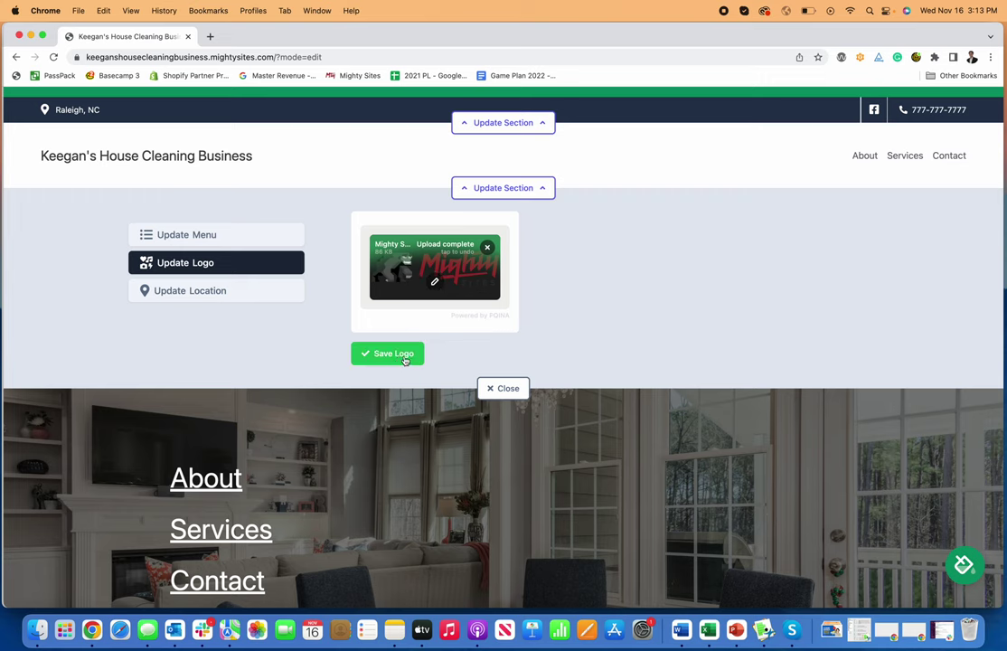
# Step: Save the logo, then enlarge it twice and shrink it twice back to its original size
pyautogui.click(402, 355)
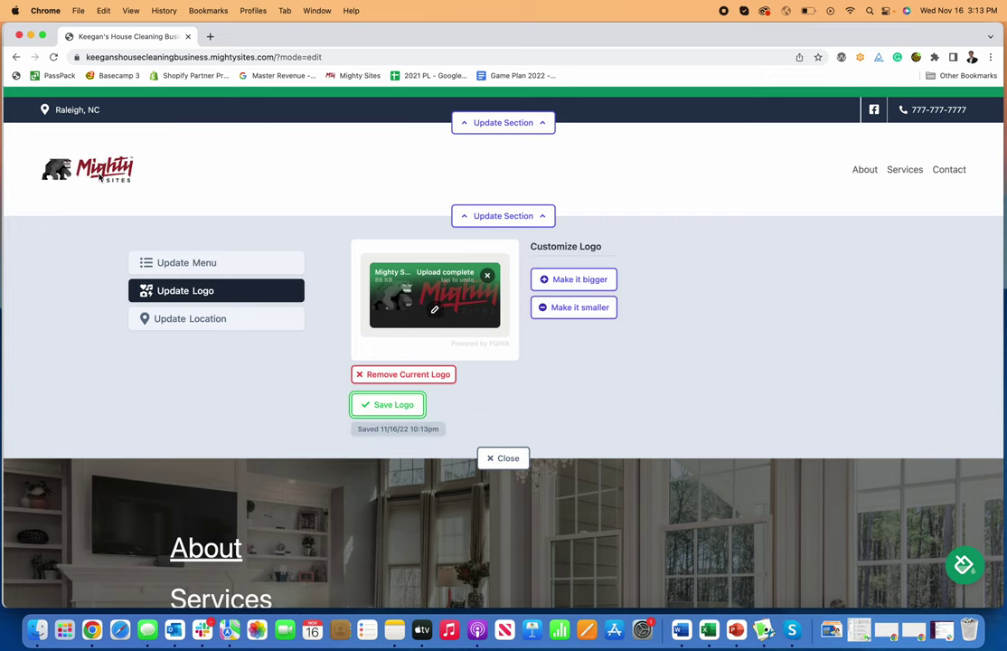
pyautogui.click(580, 282)
pyautogui.click(579, 294)
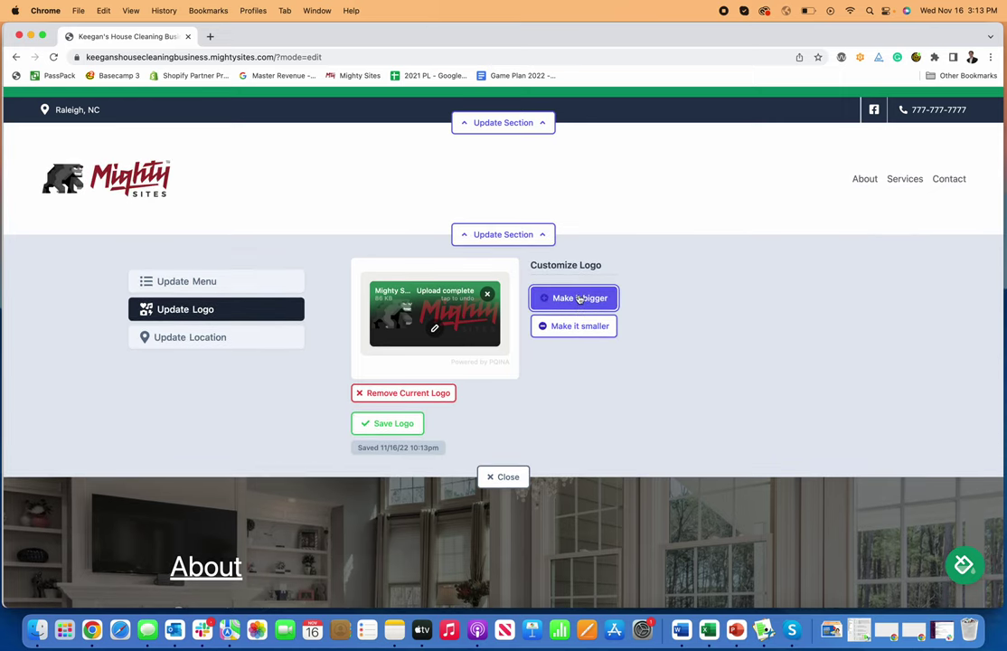
pyautogui.click(592, 327)
pyautogui.click(592, 318)
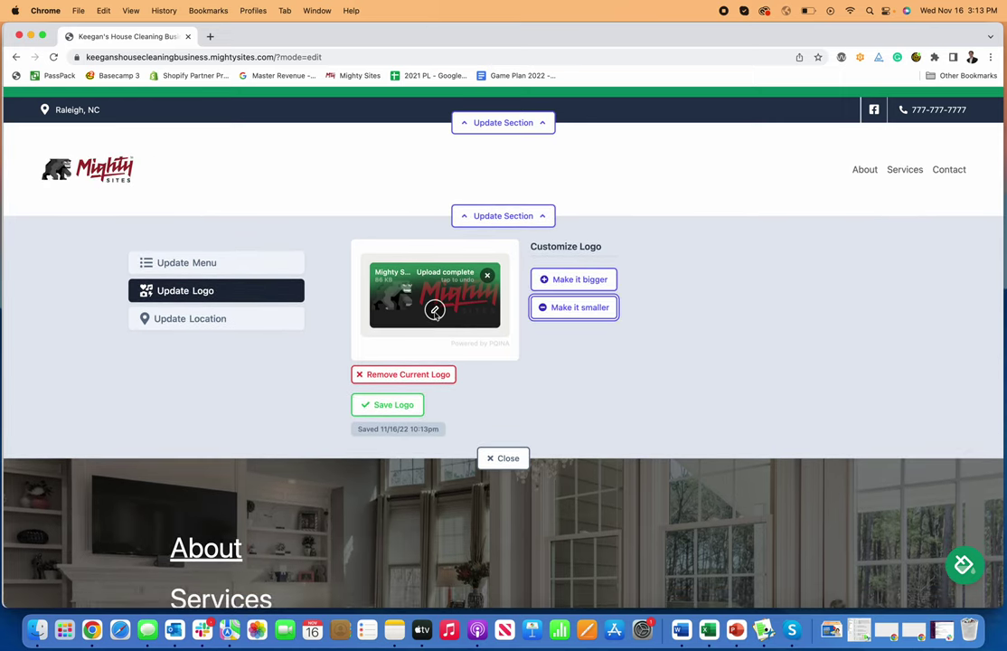
# Step: Open the logo in the image editor and browse its filter, adjust, draw, frame, redact and resize tools
pyautogui.click(435, 310)
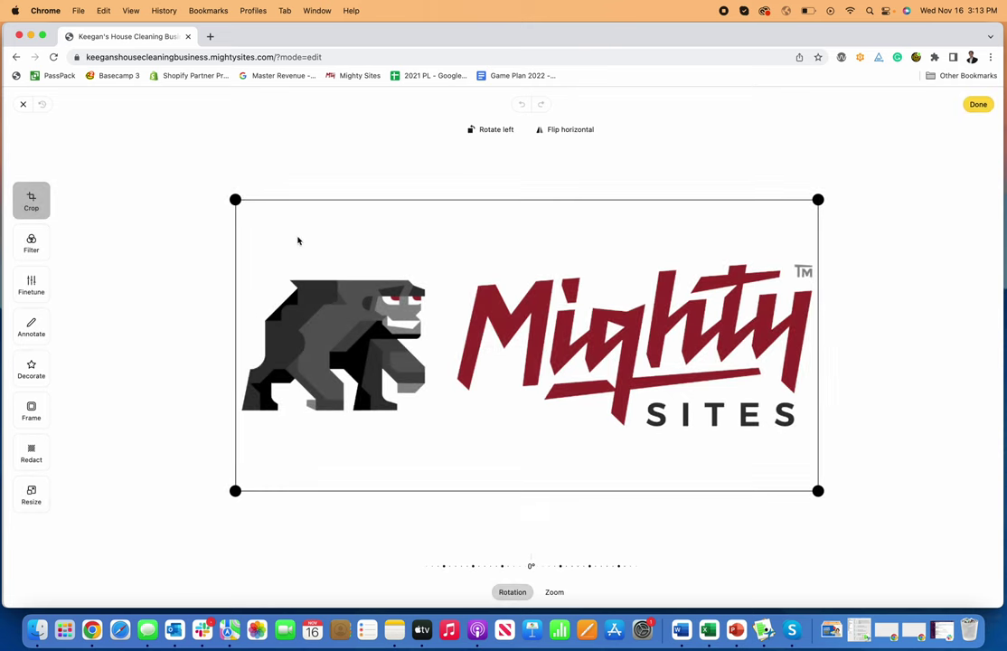
pyautogui.click(31, 242)
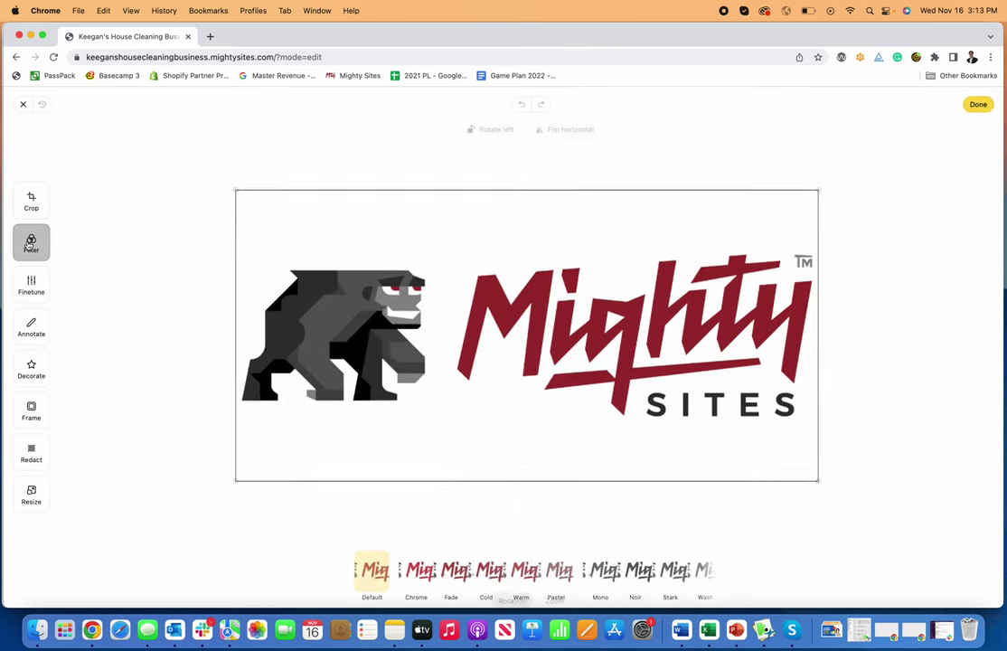
pyautogui.click(31, 285)
pyautogui.click(30, 330)
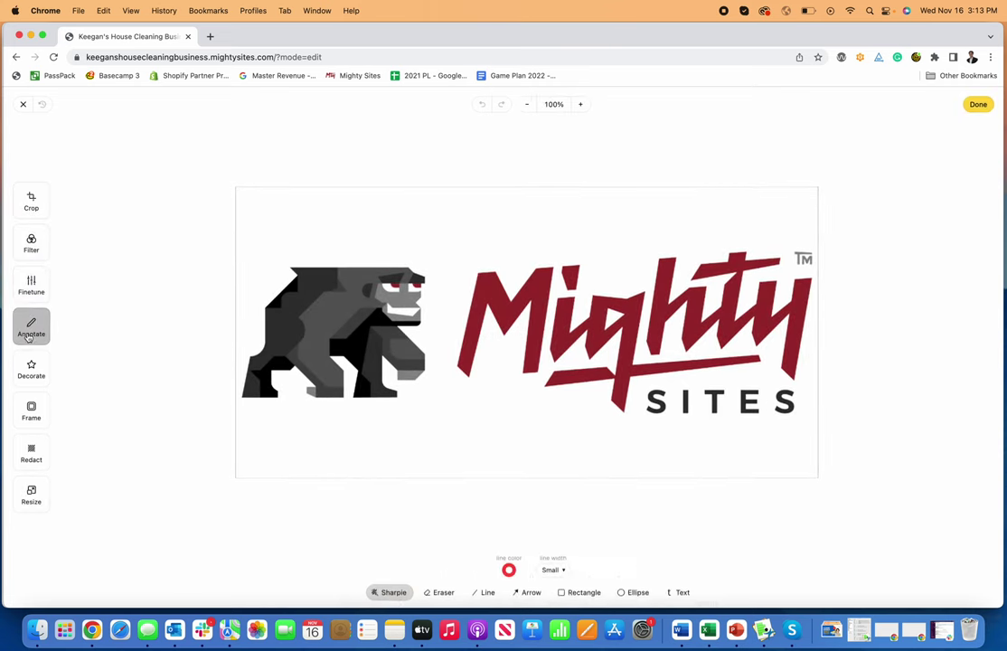
pyautogui.click(32, 371)
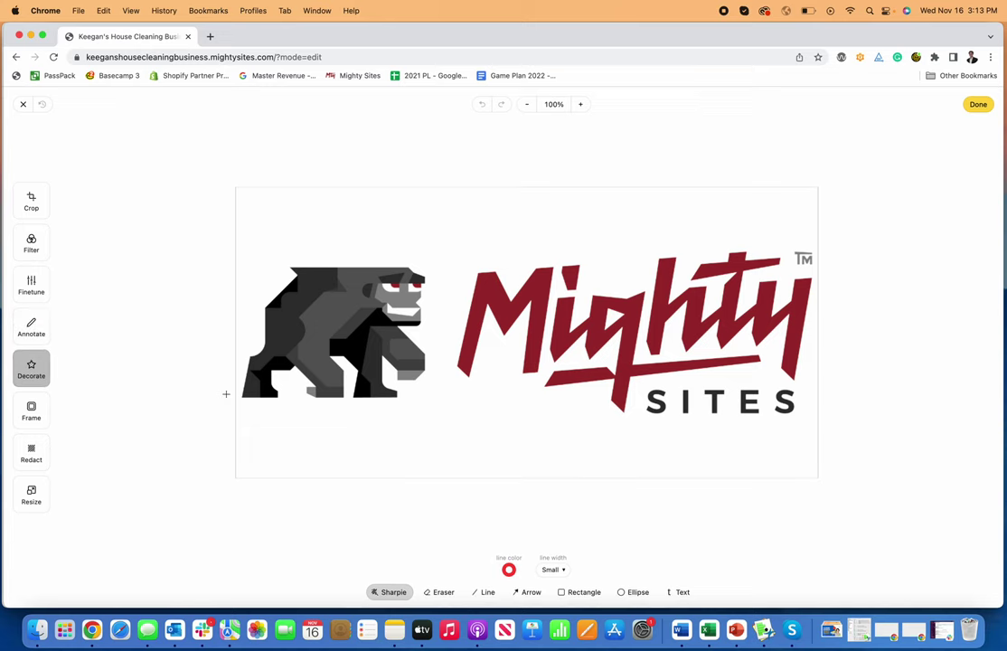
pyautogui.click(27, 453)
pyautogui.click(31, 411)
pyautogui.click(31, 495)
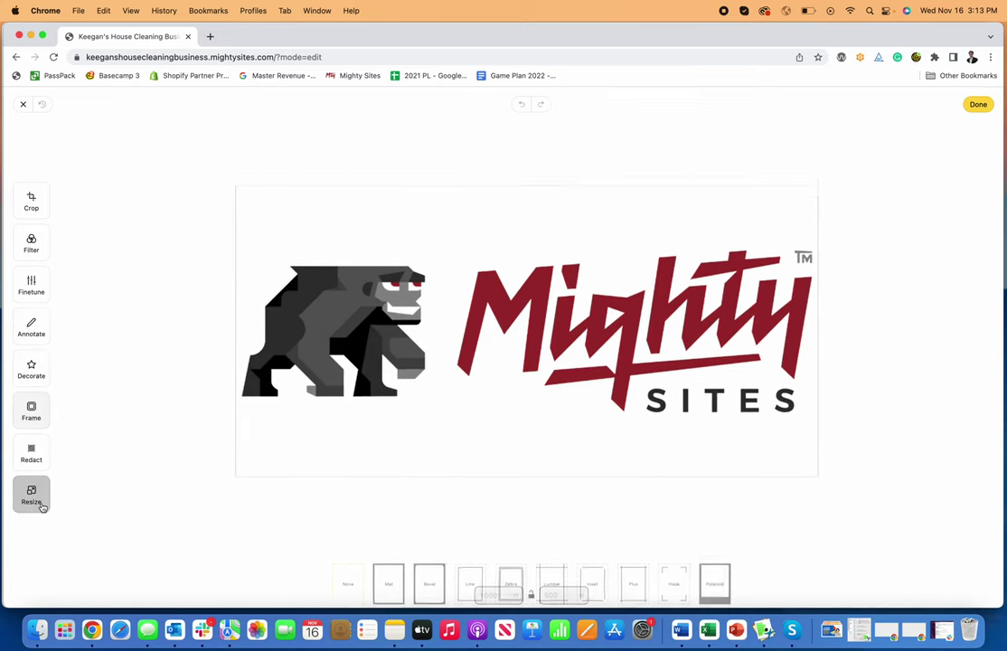
pyautogui.click(30, 242)
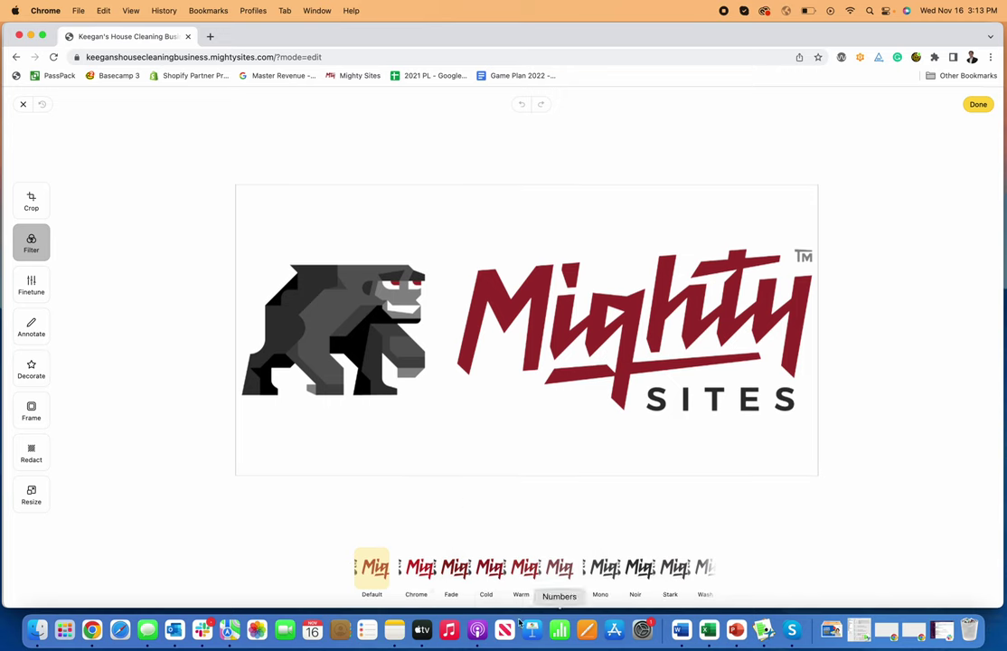
# Step: Try the Warm, Mono, Stark and Chrome filters on the logo, then revert to Default
pyautogui.click(521, 567)
pyautogui.click(600, 567)
pyautogui.click(685, 572)
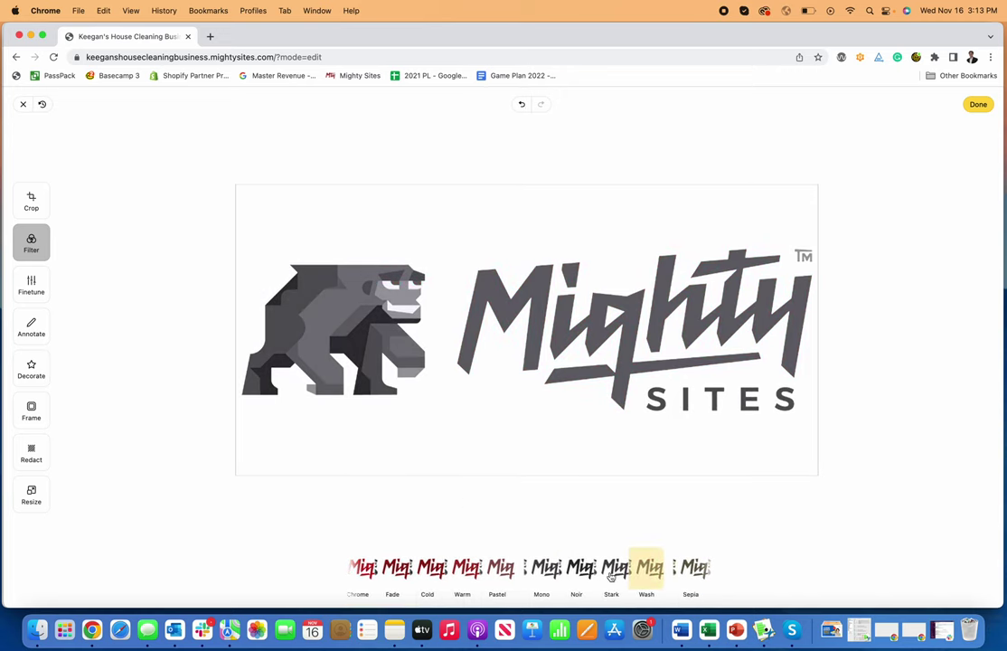
pyautogui.click(415, 567)
pyautogui.click(364, 576)
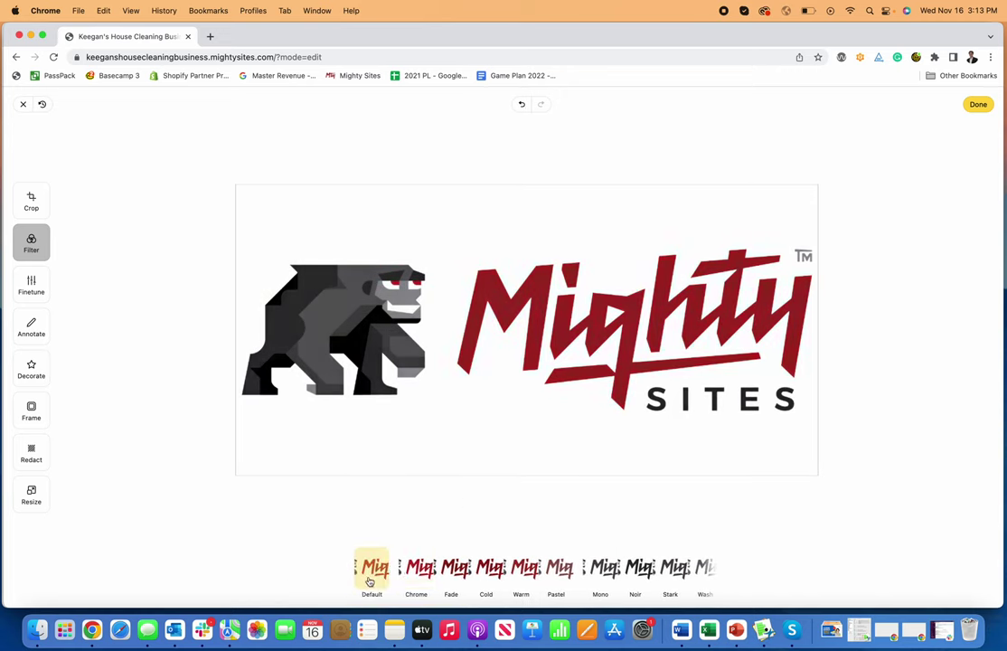
# Step: Finish image editing, re-save the logo, review the Location and Menu tabs, and close the header settings
pyautogui.click(978, 105)
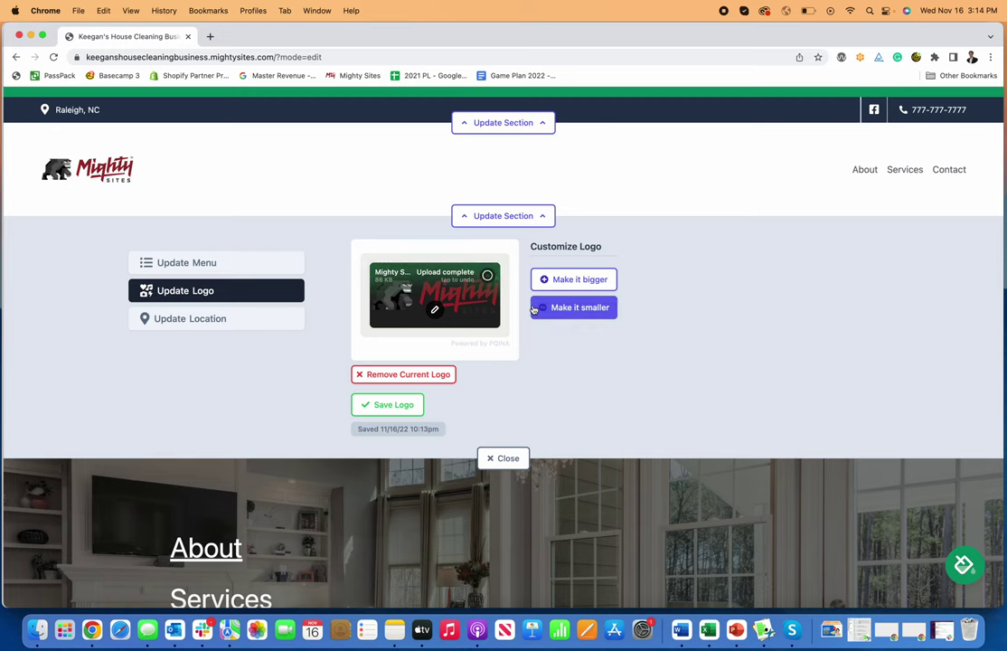
pyautogui.click(388, 405)
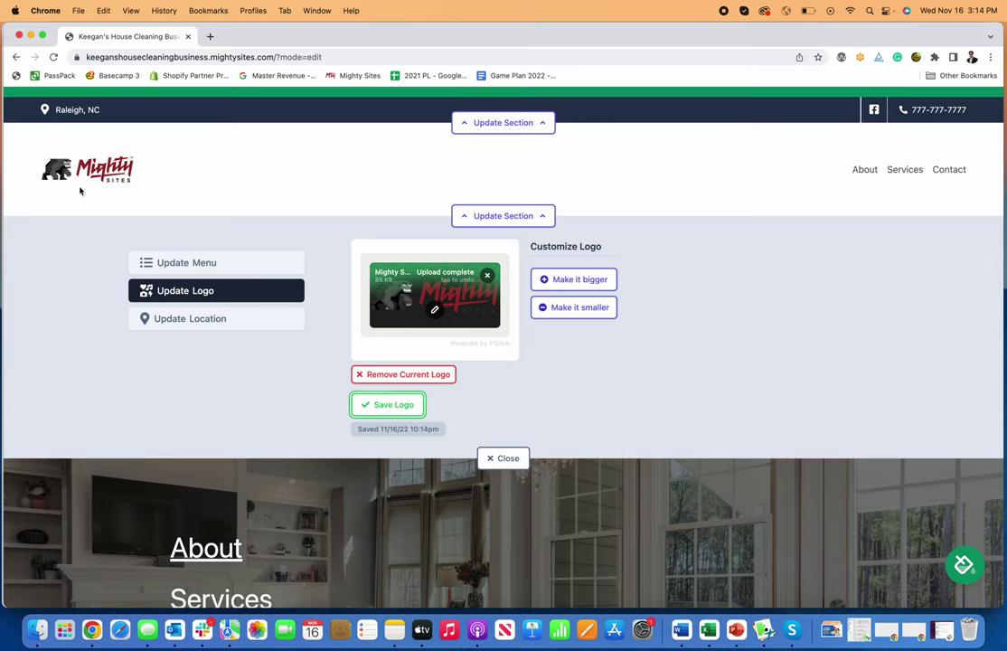
pyautogui.click(241, 321)
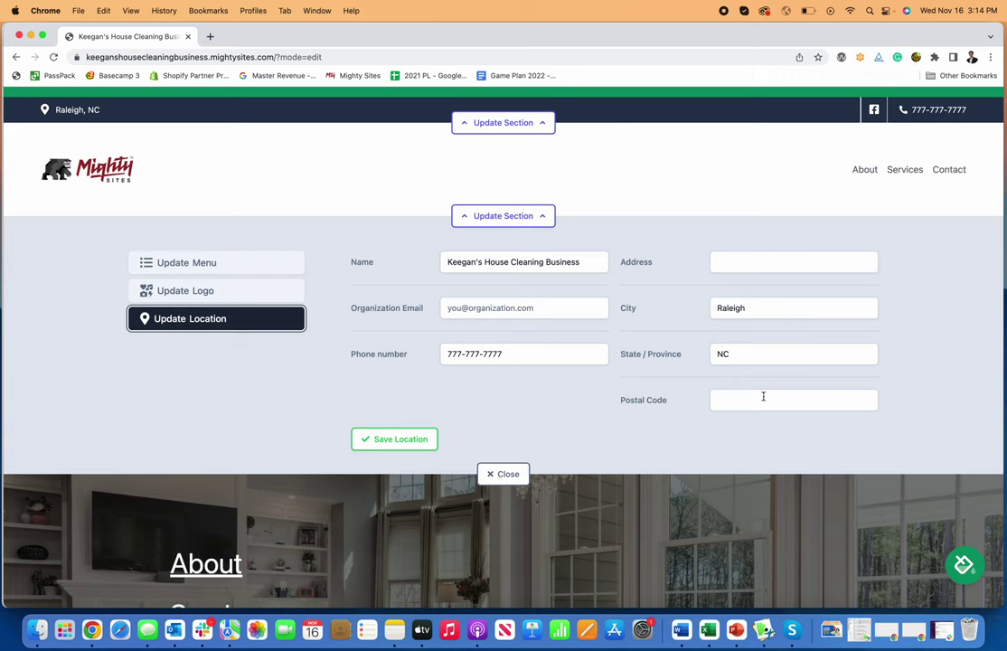
pyautogui.click(203, 264)
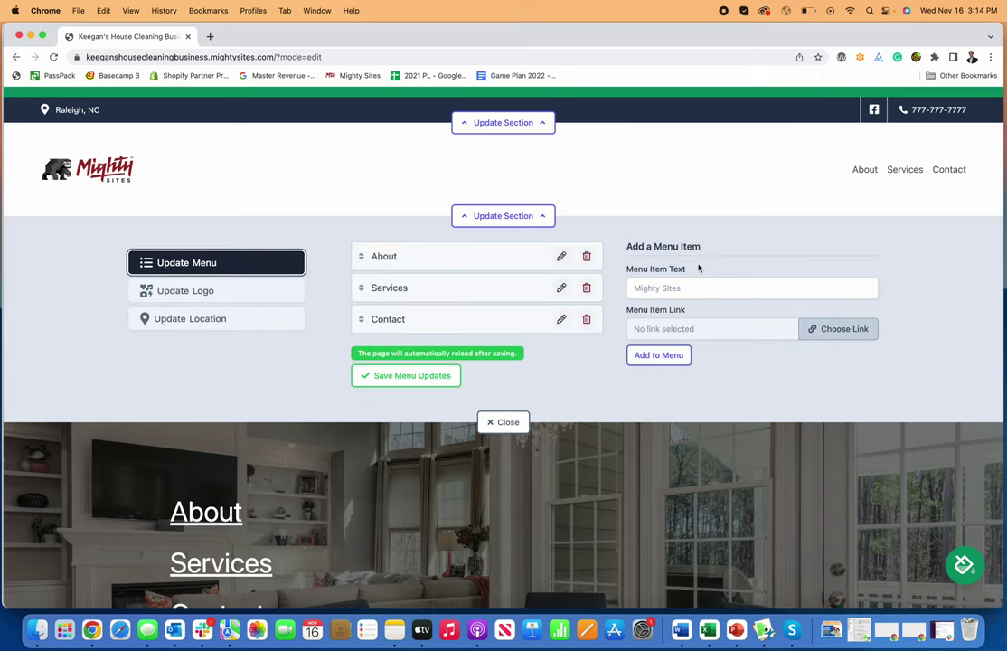
pyautogui.click(501, 422)
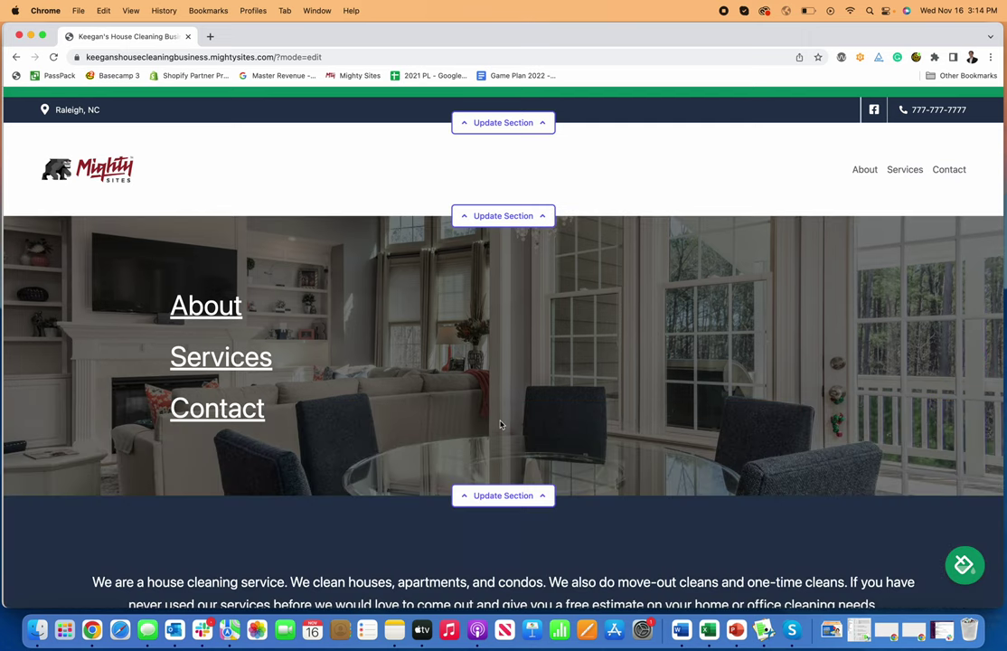
# Step: Append the line 'Best House Cleaning Business Website Builder.' to the services section copy and save
pyautogui.scroll(-5, 560, 316)
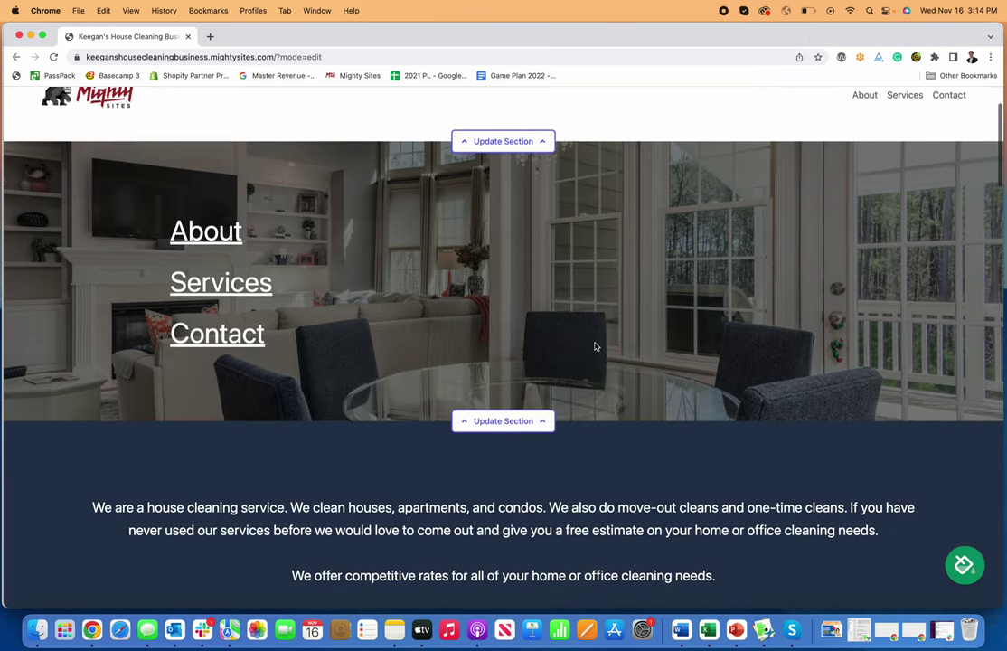
pyautogui.scroll(3, 271, 181)
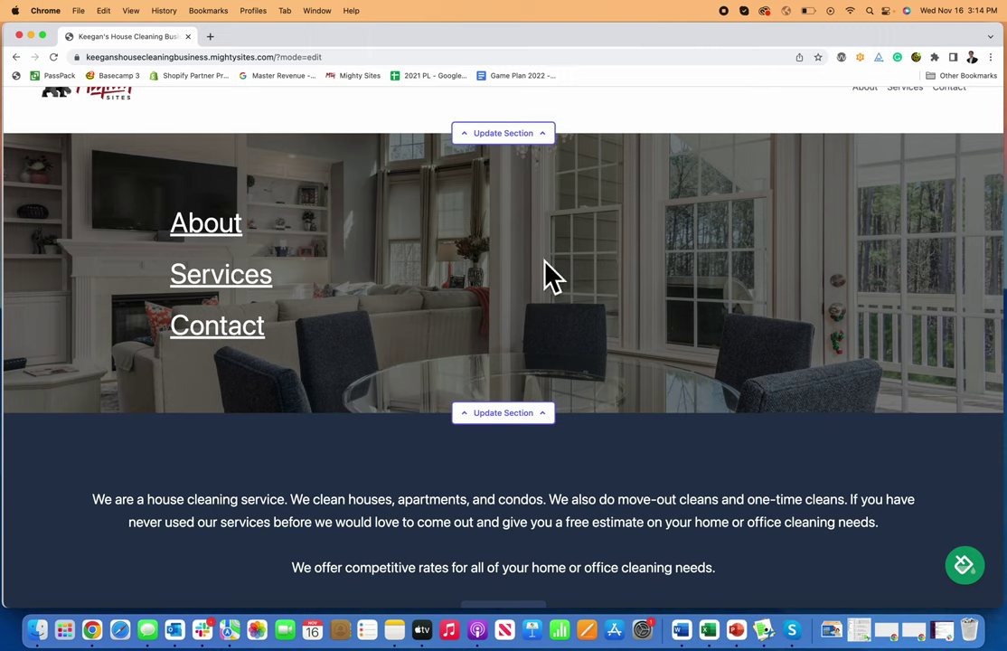
pyautogui.scroll(-2, 521, 401)
pyautogui.scroll(-3, 522, 400)
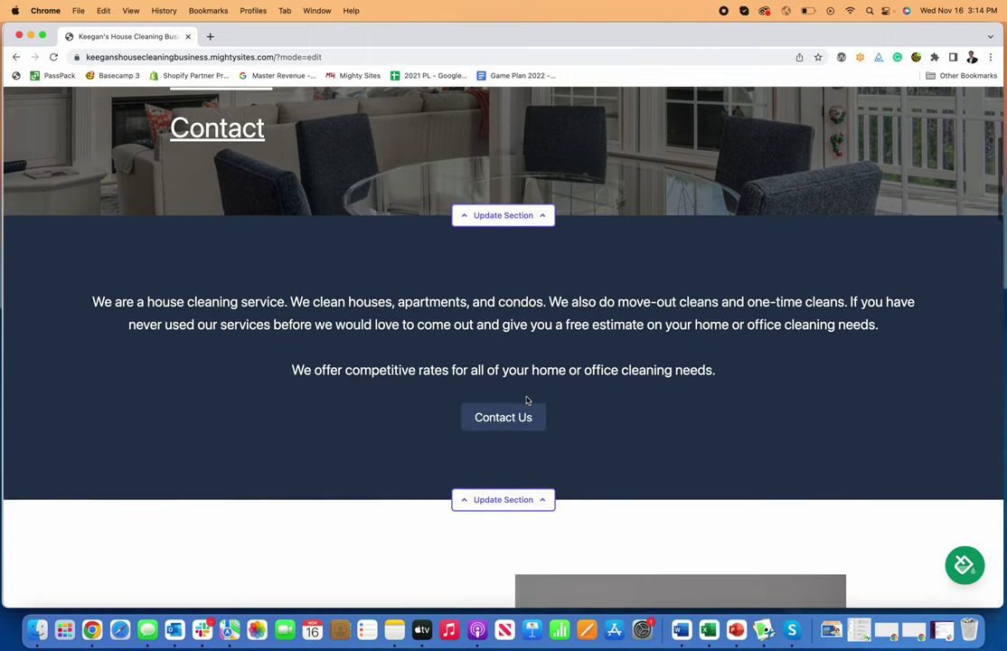
pyautogui.click(534, 501)
pyautogui.scroll(-3, 542, 495)
pyautogui.scroll(-3, 549, 489)
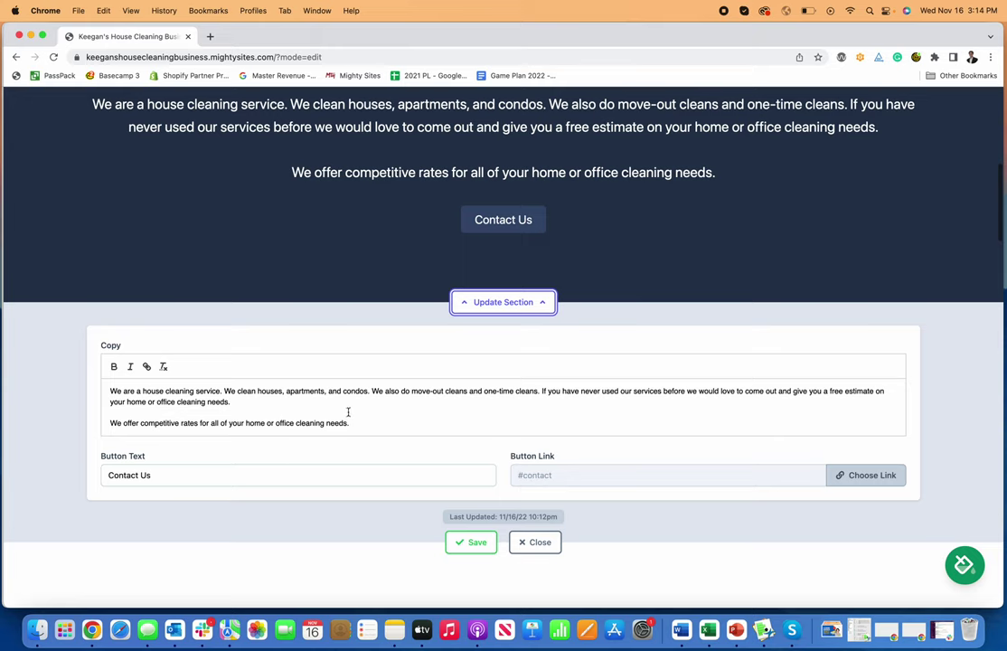
pyautogui.press('Return')
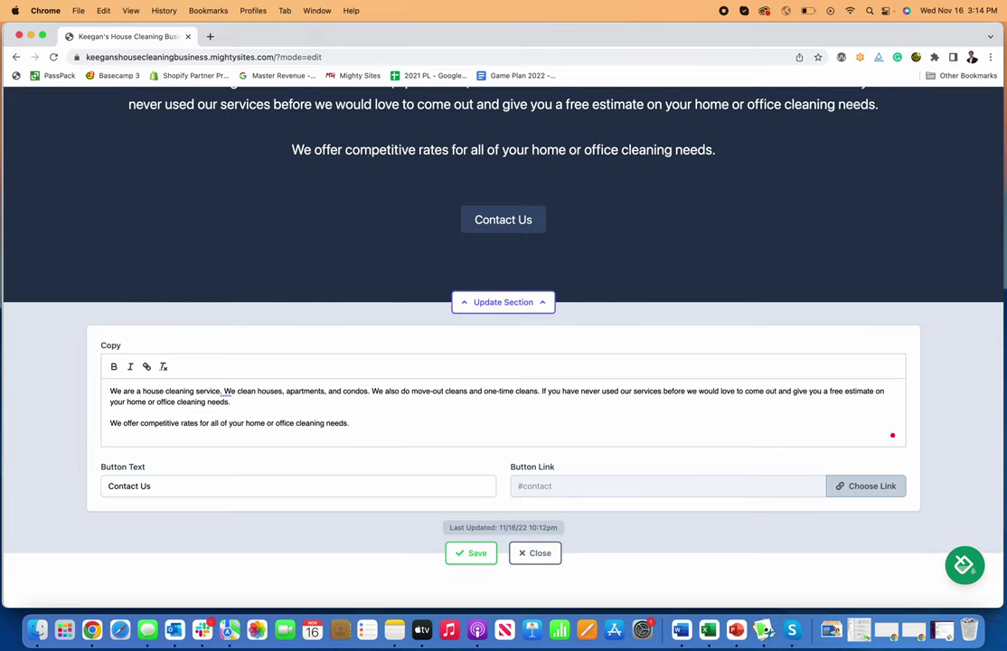
pyautogui.write('Best House')
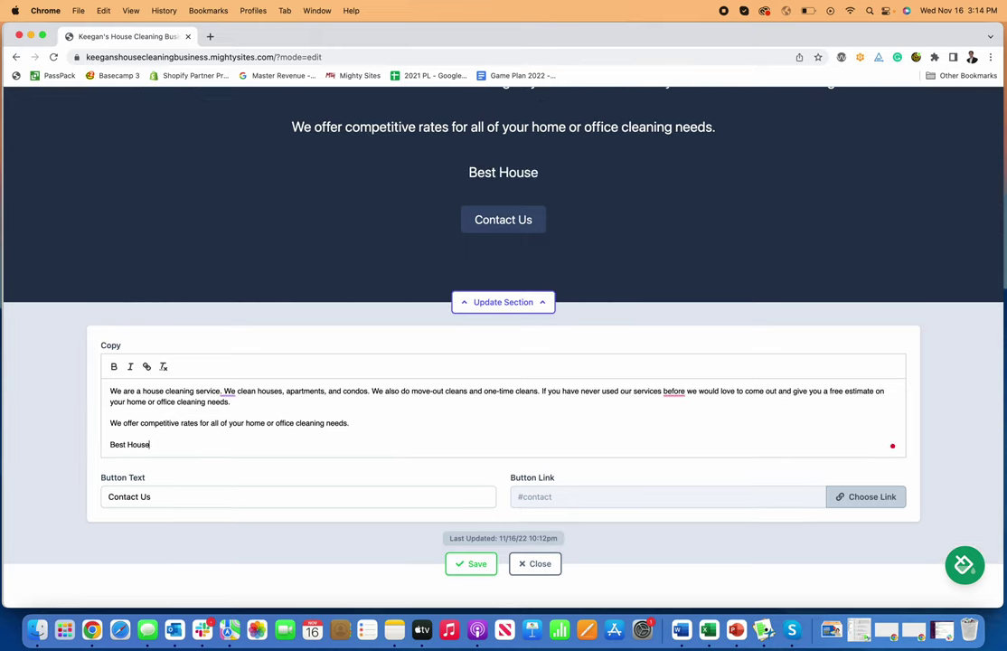
pyautogui.write(' Cleaning Business ')
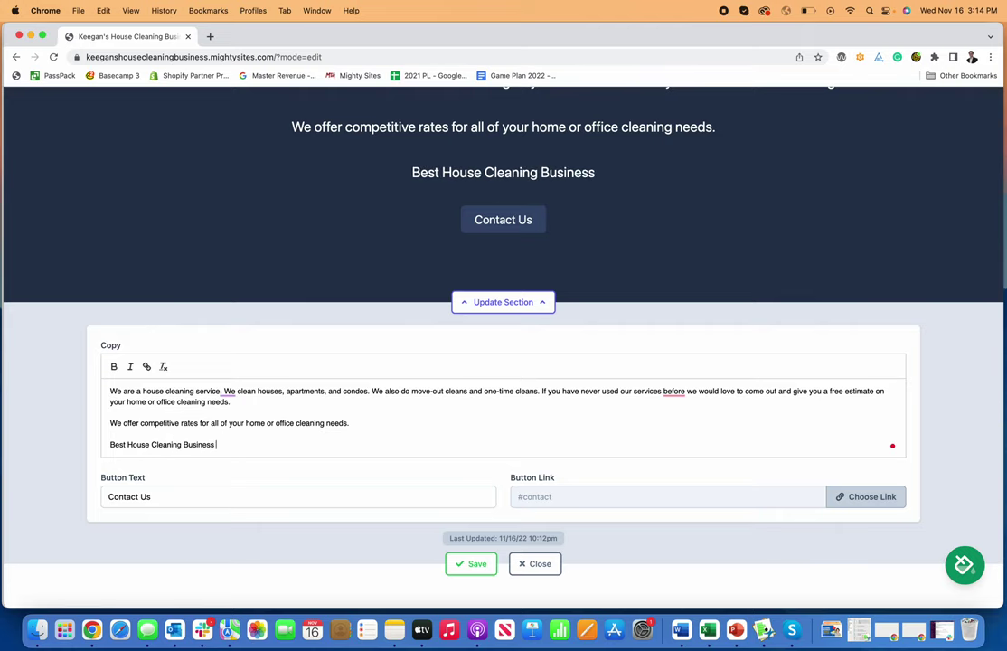
pyautogui.write('Website Builder.')
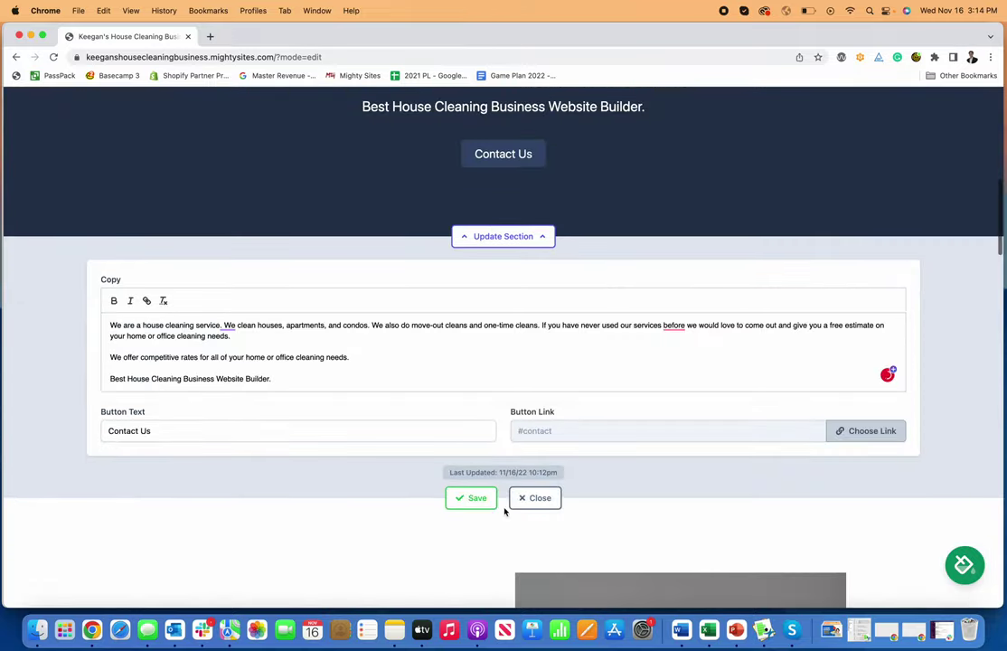
pyautogui.click(471, 498)
# Step: Link the Contact Us button to the Click to Call action and confirm it
pyautogui.scroll(3, 551, 495)
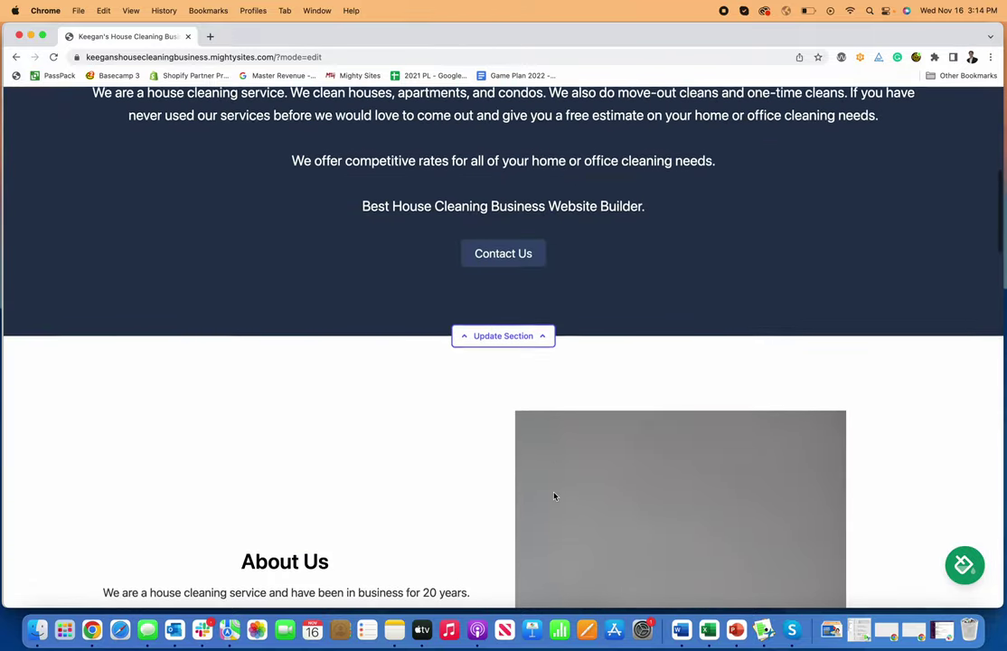
pyautogui.click(531, 374)
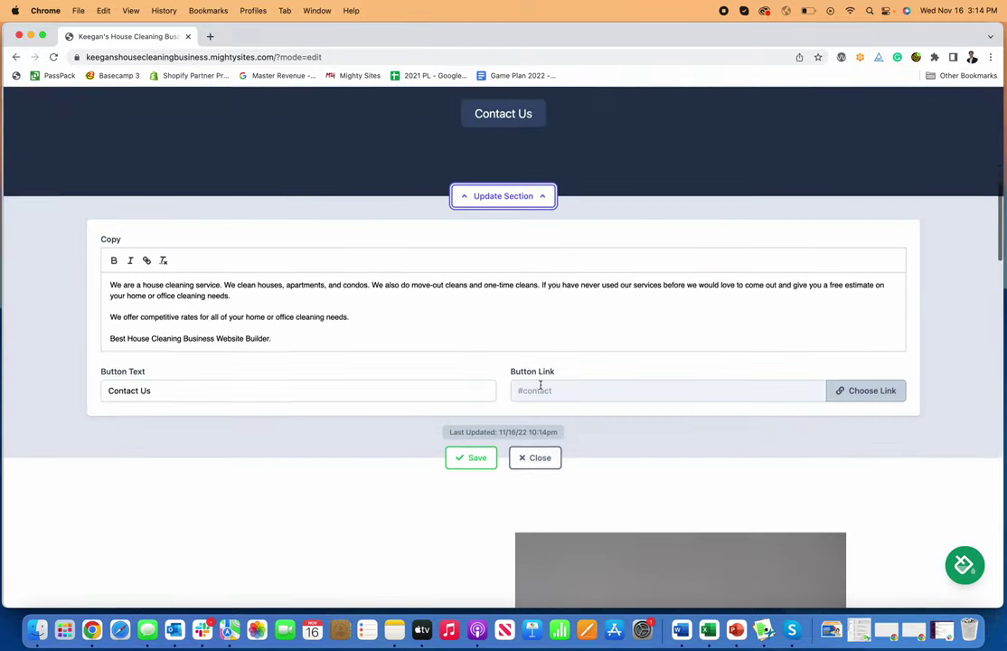
pyautogui.click(863, 329)
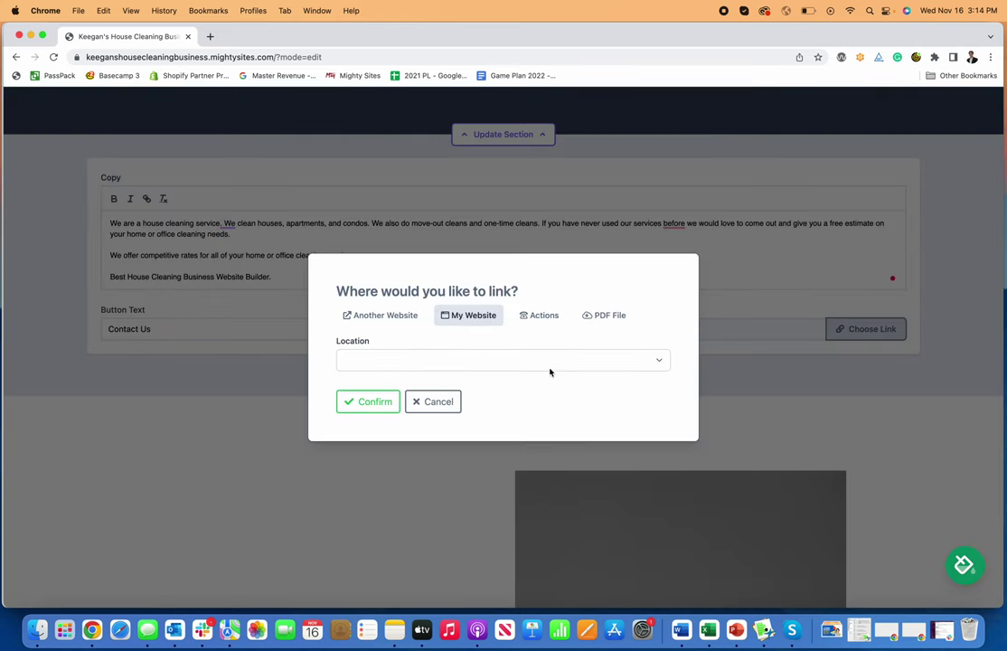
pyautogui.click(615, 317)
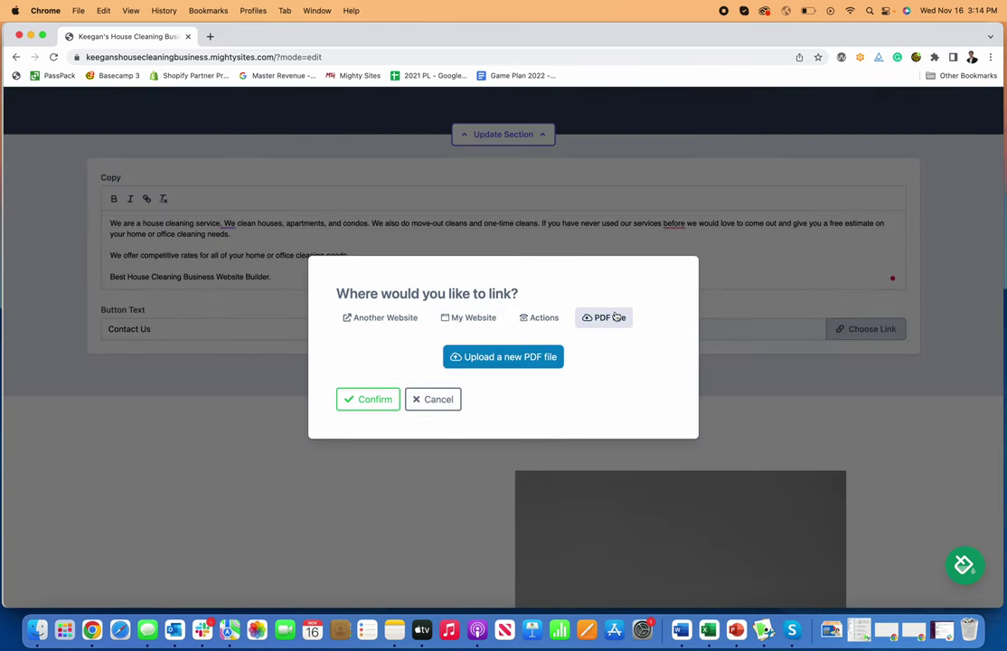
pyautogui.click(537, 318)
pyautogui.click(413, 316)
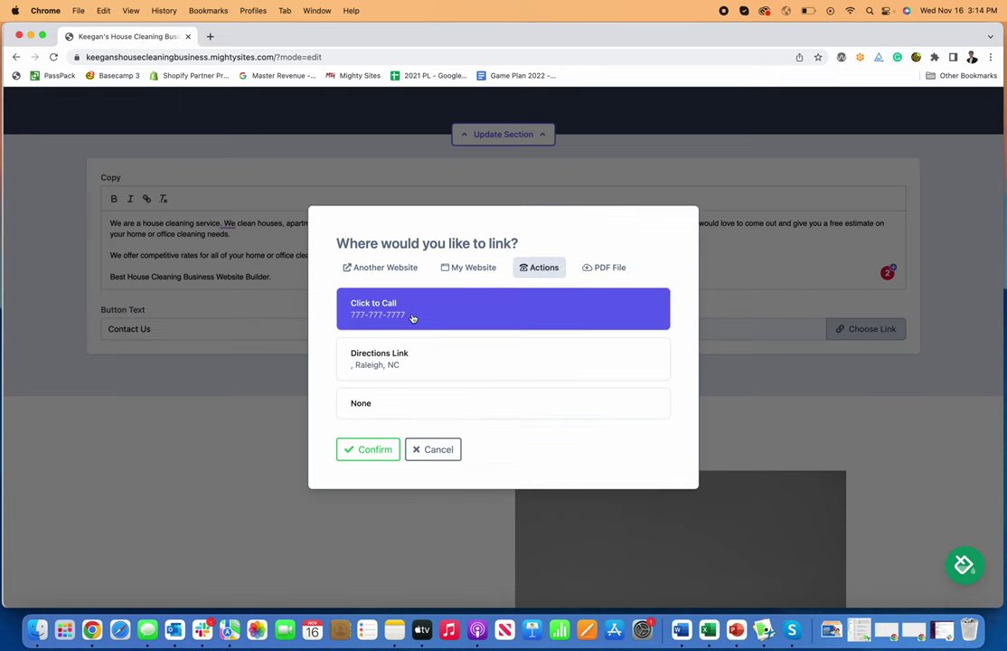
pyautogui.click(366, 449)
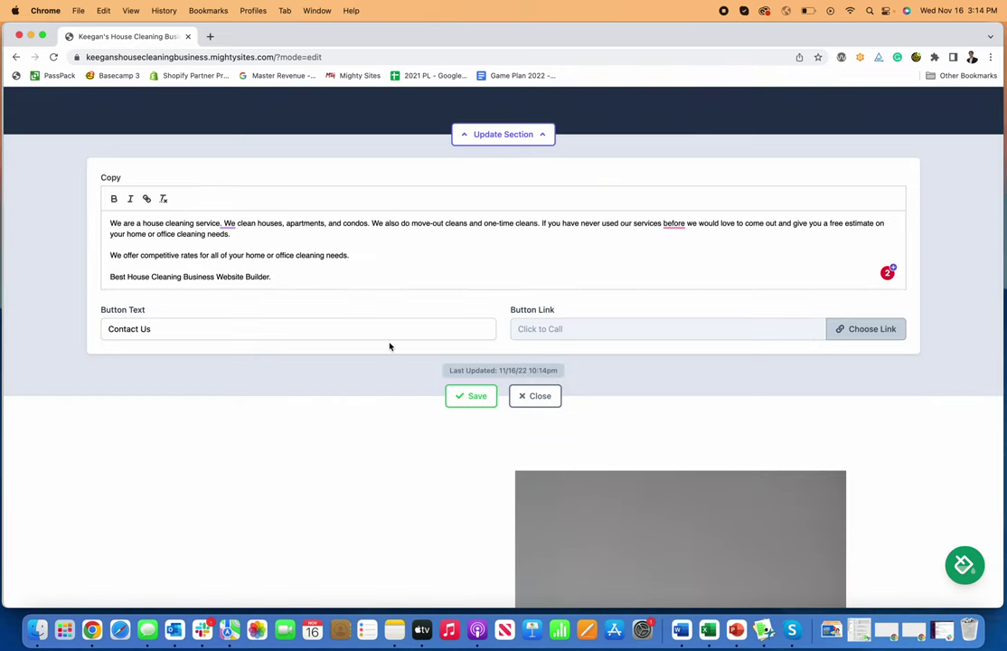
# Step: Reopen the button's link options, select Another Website, and open a new browser tab
pyautogui.scroll(3, 423, 223)
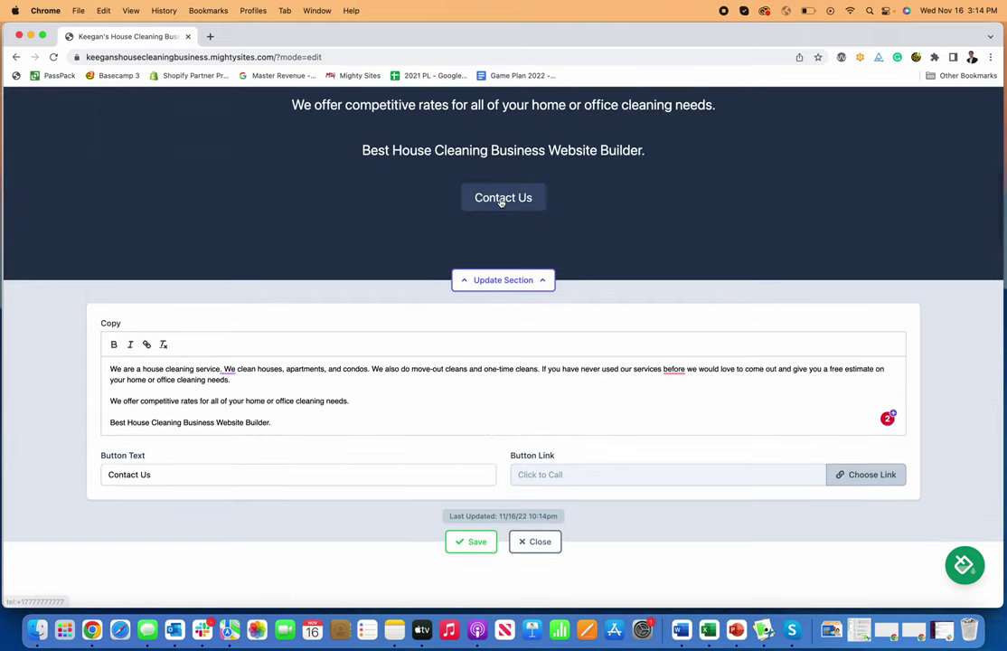
pyautogui.scroll(-2, 496, 470)
pyautogui.click(872, 406)
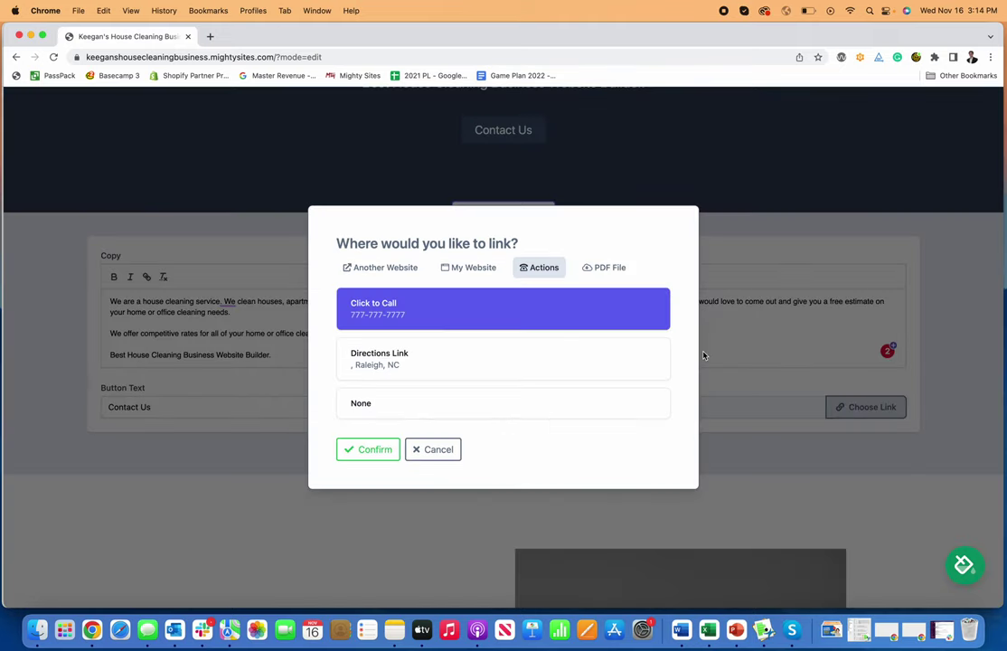
pyautogui.click(476, 266)
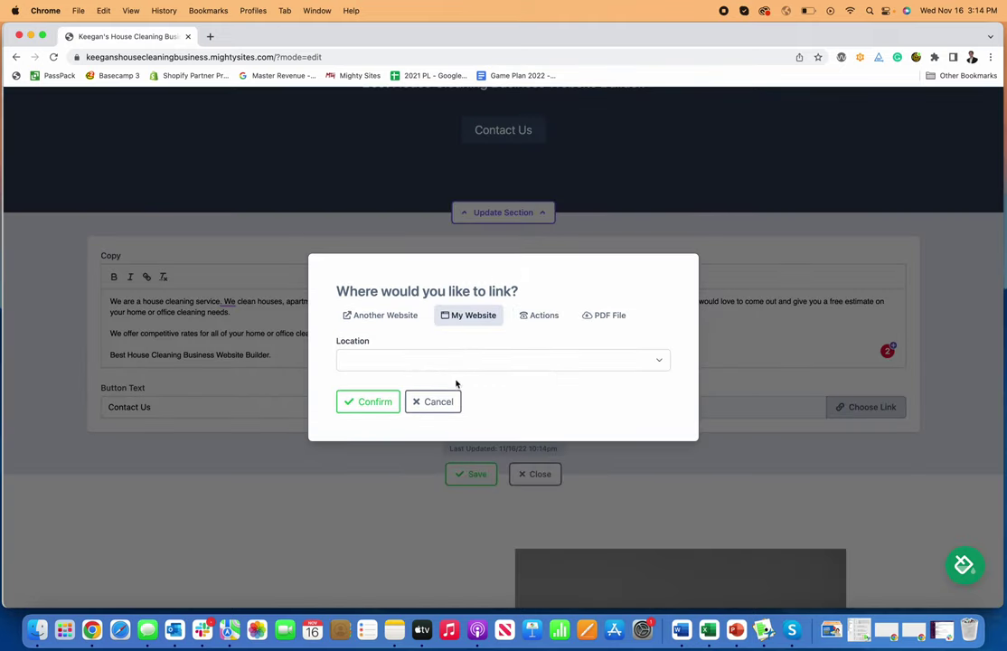
pyautogui.click(365, 316)
pyautogui.click(210, 35)
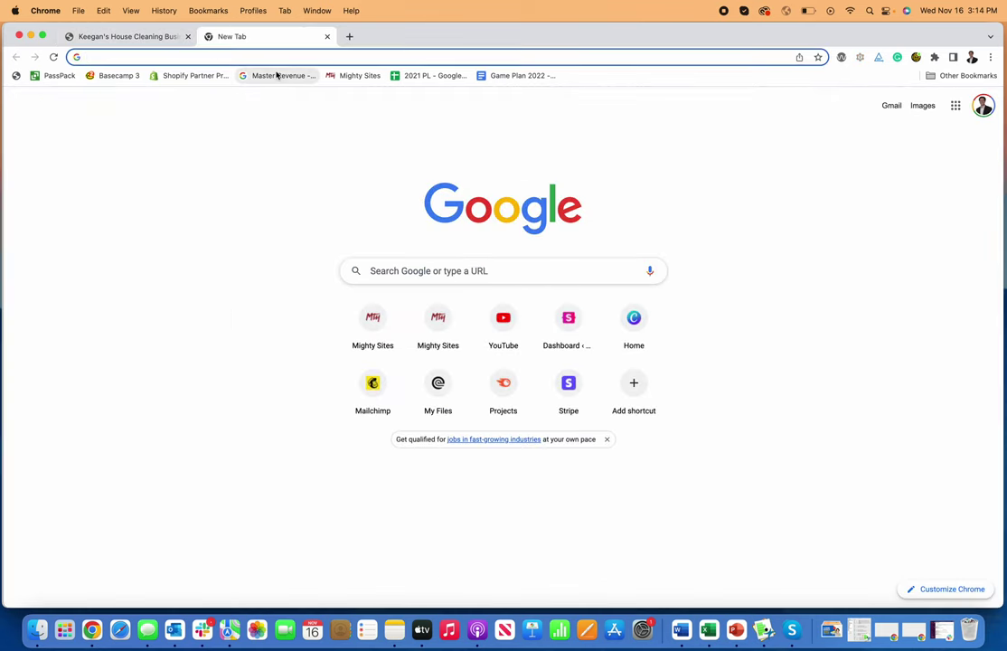
# Step: Copy the Calendly scheduling page URL, with its 30-minute Service Appointment, for the website link
pyautogui.write('calend')
pyautogui.click(277, 78)
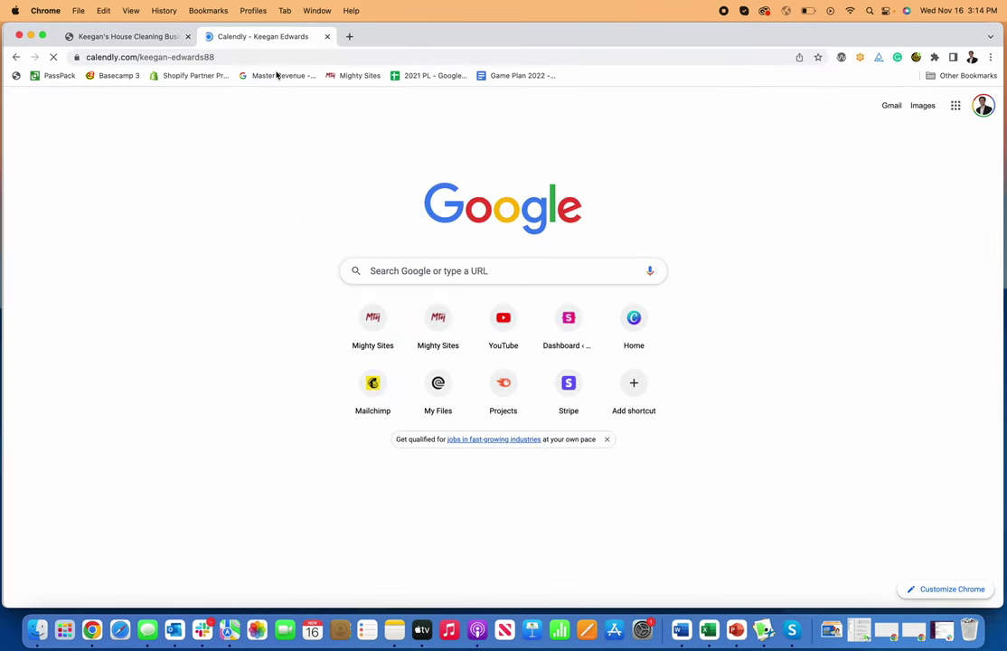
pyautogui.click(407, 269)
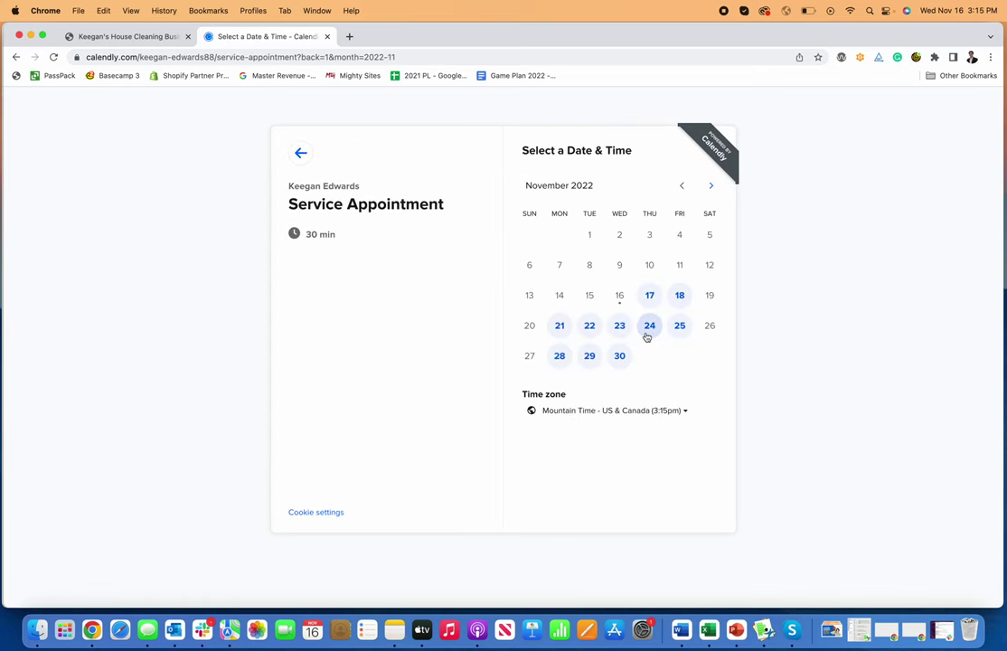
pyautogui.click(298, 153)
pyautogui.click(243, 57)
pyautogui.press('super+c')
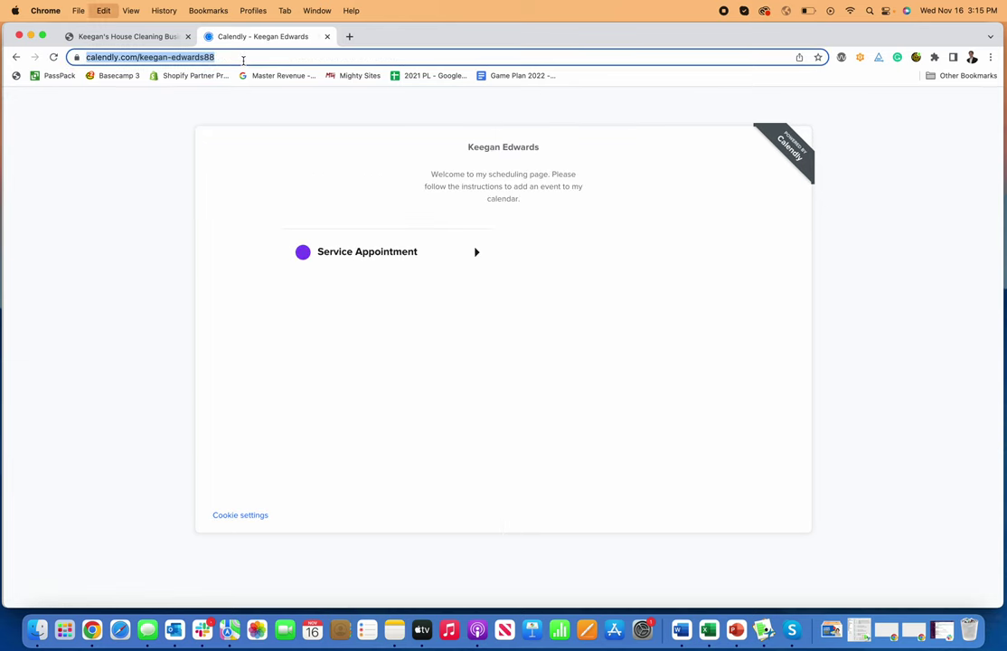
pyautogui.click(144, 40)
# Step: Link the section button to the Calendly page and rename it 'Book A Cleaning'
pyautogui.tripleClick(417, 360)
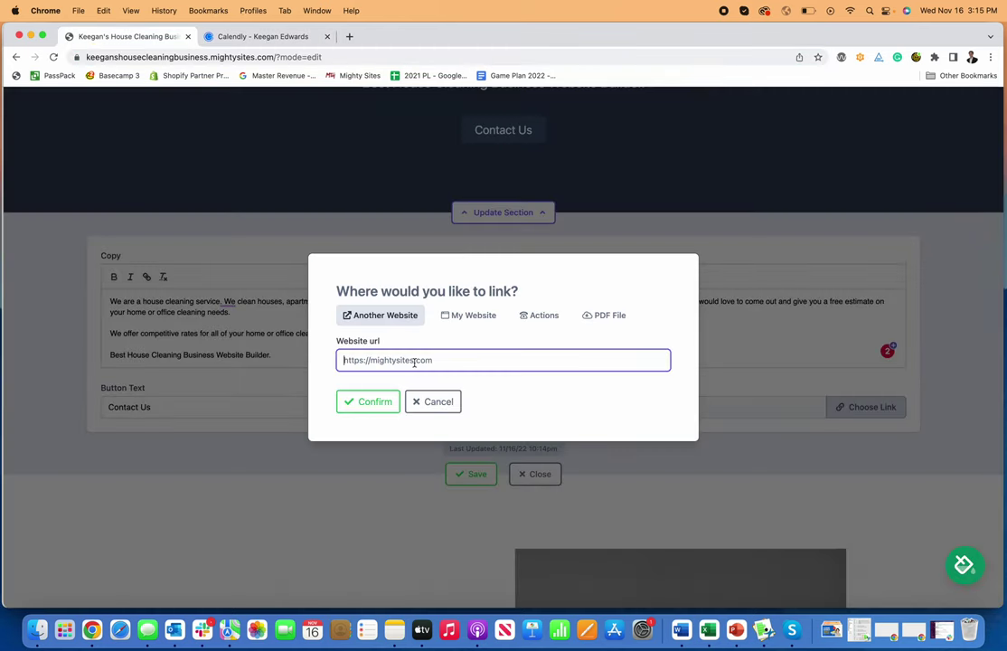
pyautogui.press('super+v')
pyautogui.click(366, 401)
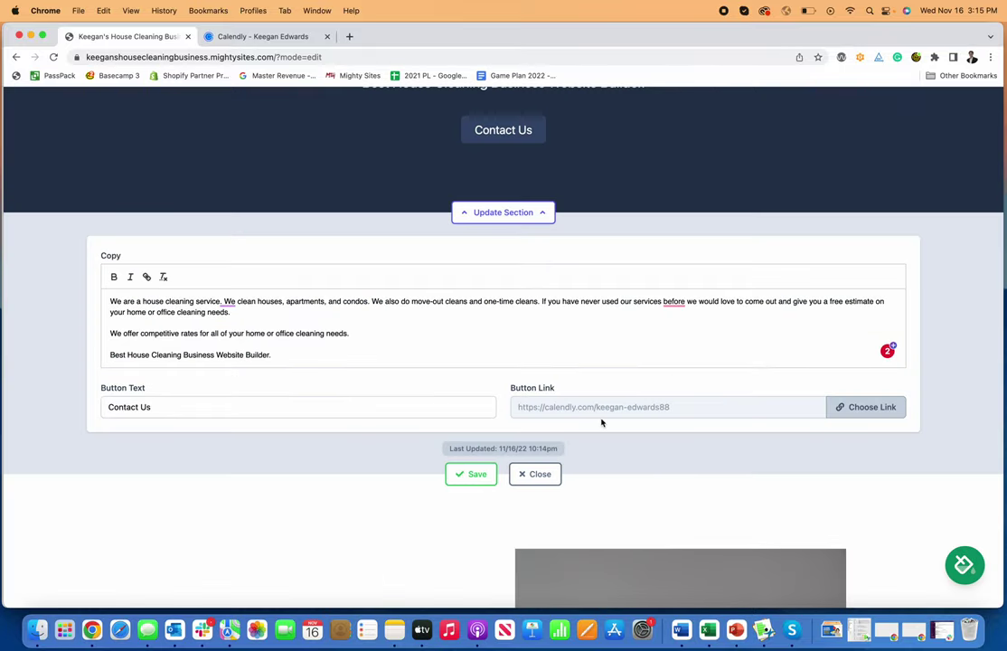
pyautogui.tripleClick(240, 408)
pyautogui.write('Book A Cleaning')
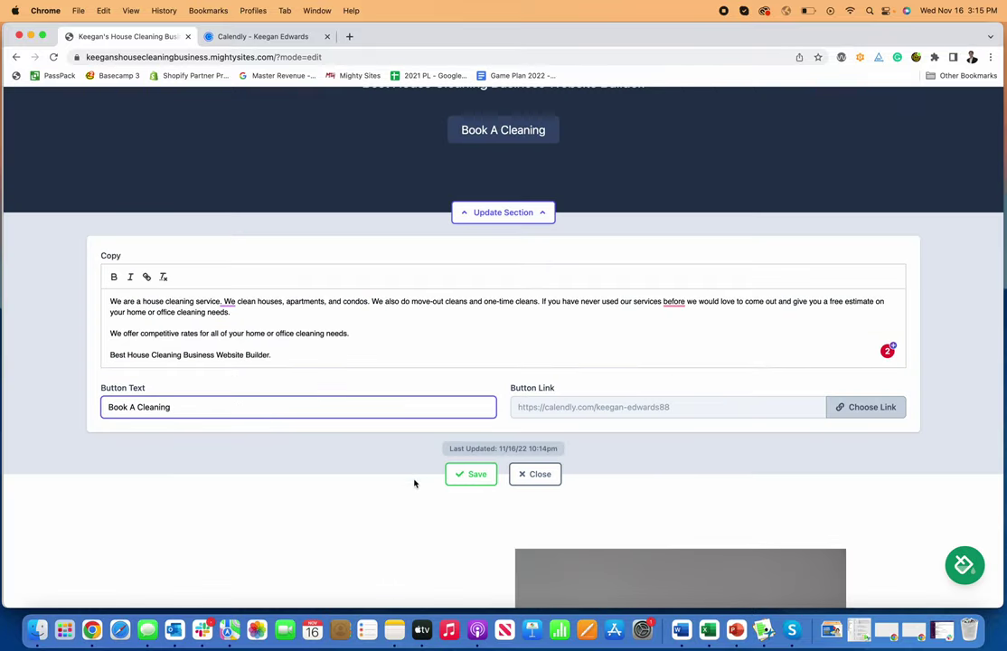
pyautogui.click(517, 476)
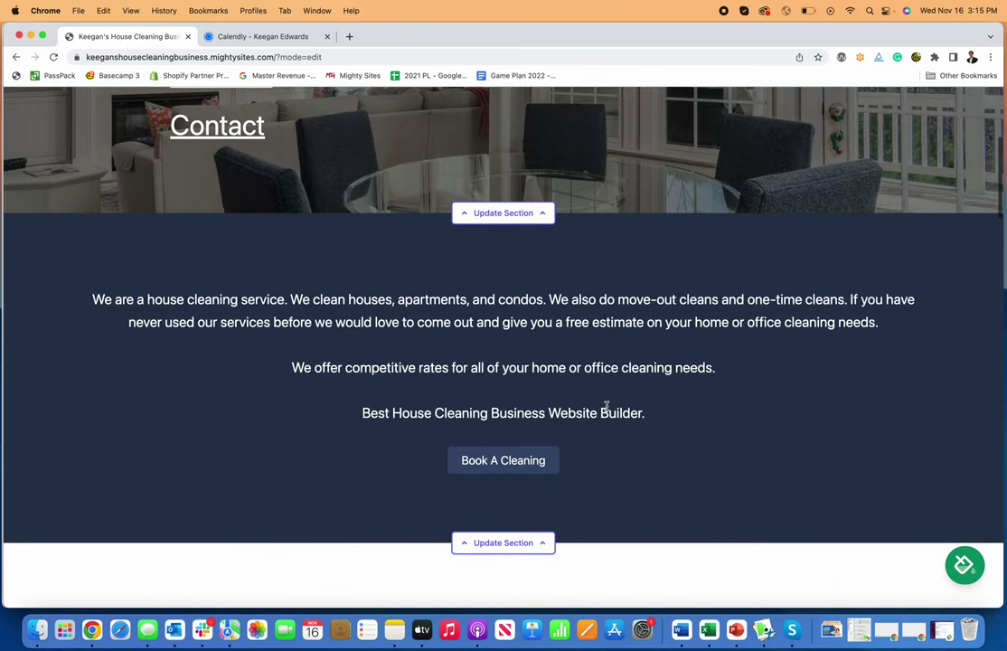
# Step: Test the Book A Cleaning button, then open the About Us section for editing
pyautogui.click(532, 466)
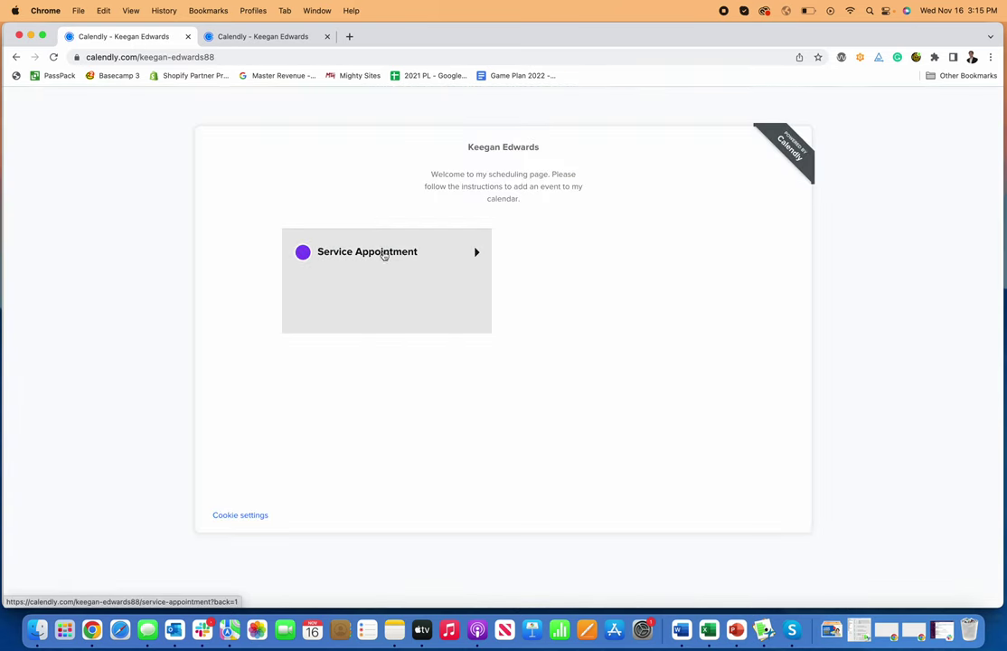
pyautogui.click(16, 57)
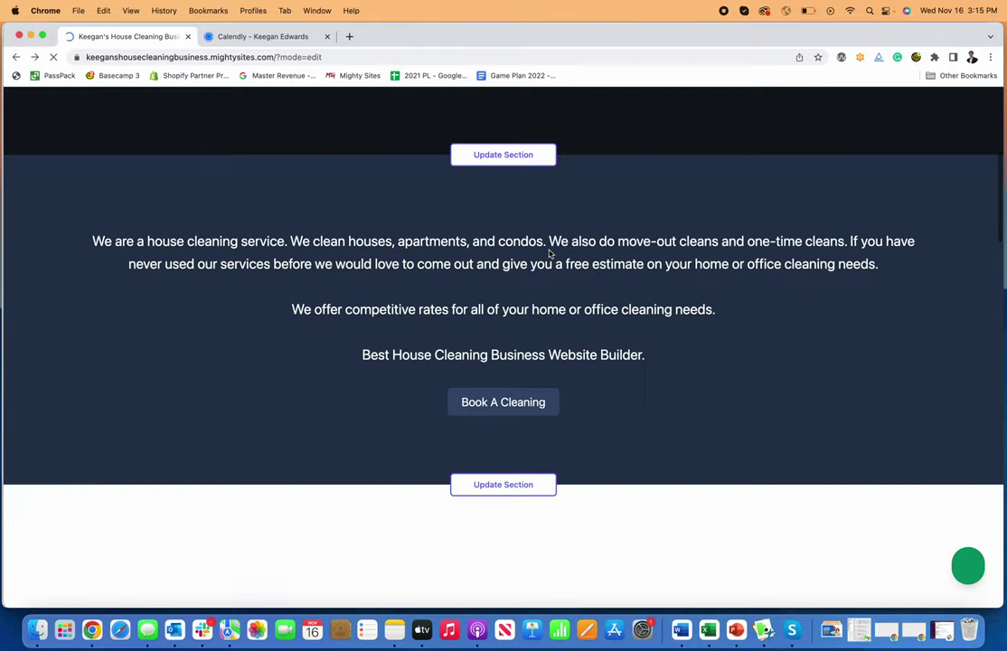
pyautogui.scroll(-10, 660, 370)
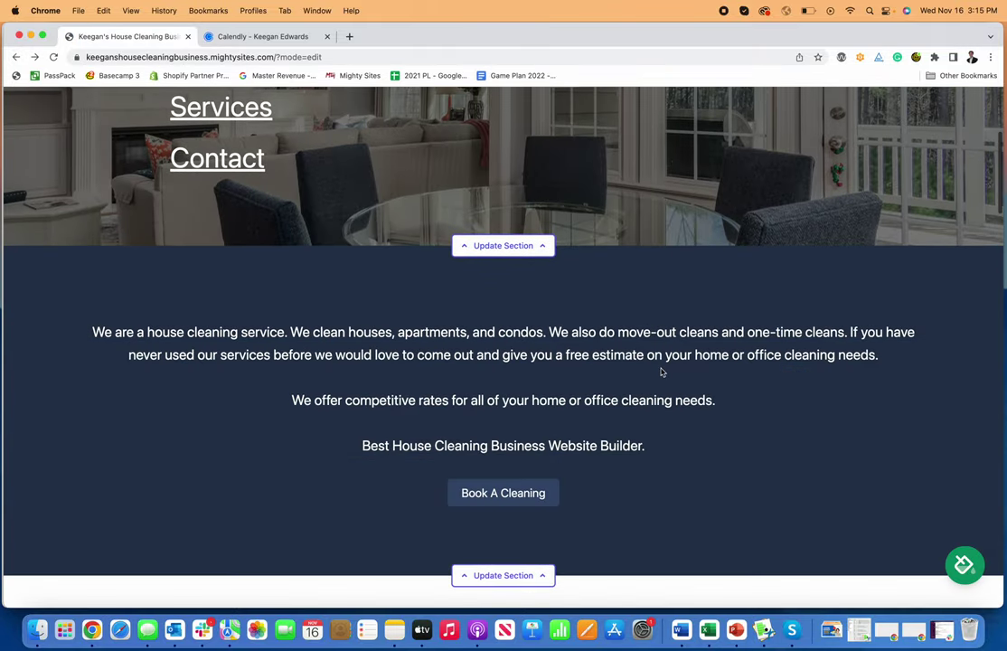
pyautogui.scroll(-5, 661, 371)
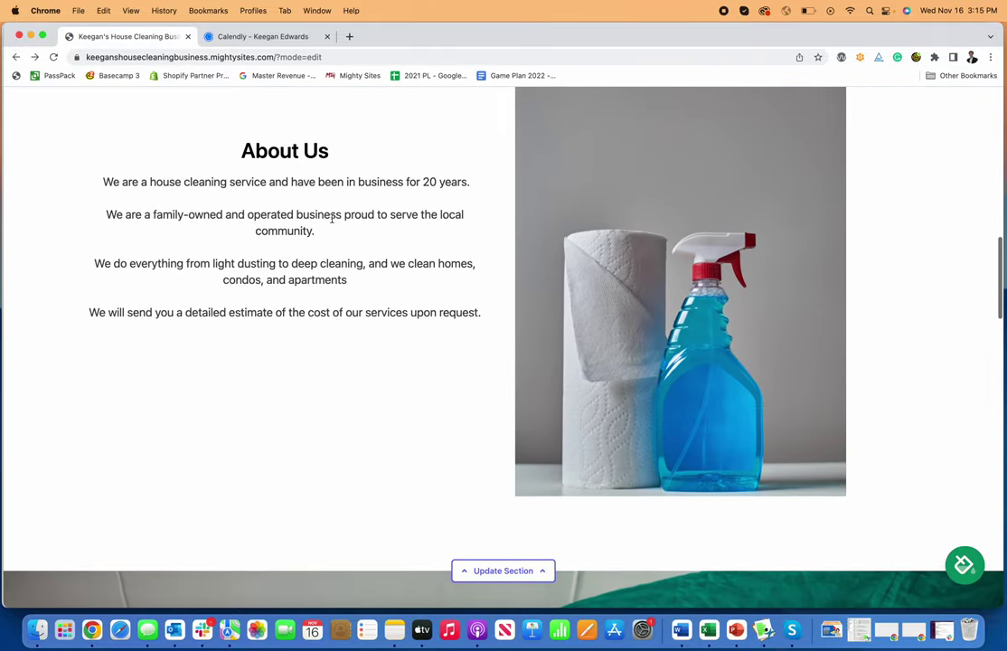
pyautogui.scroll(-5, 318, 355)
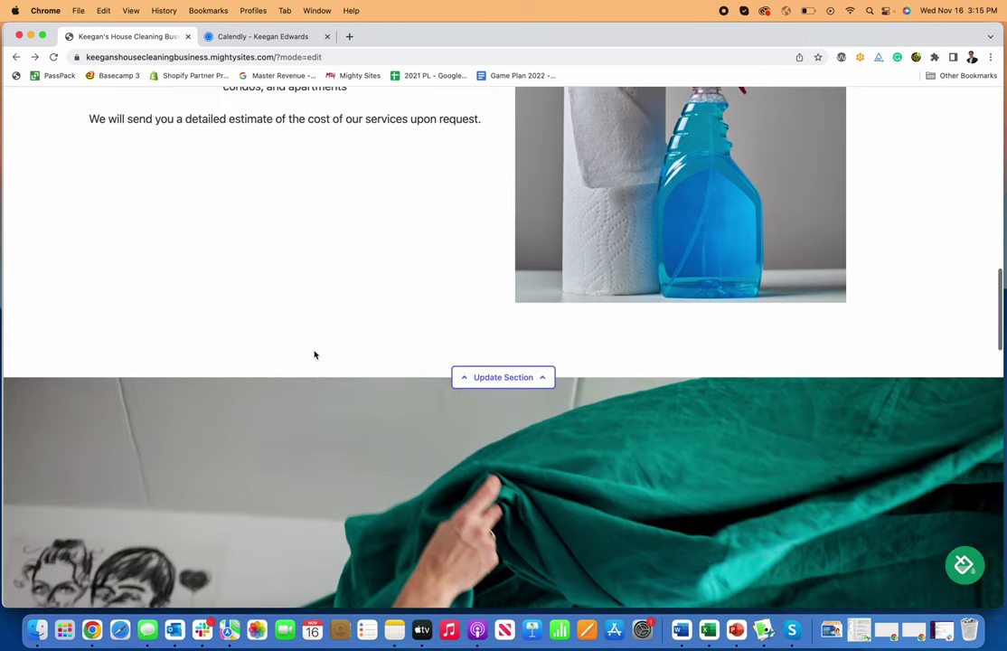
pyautogui.click(505, 393)
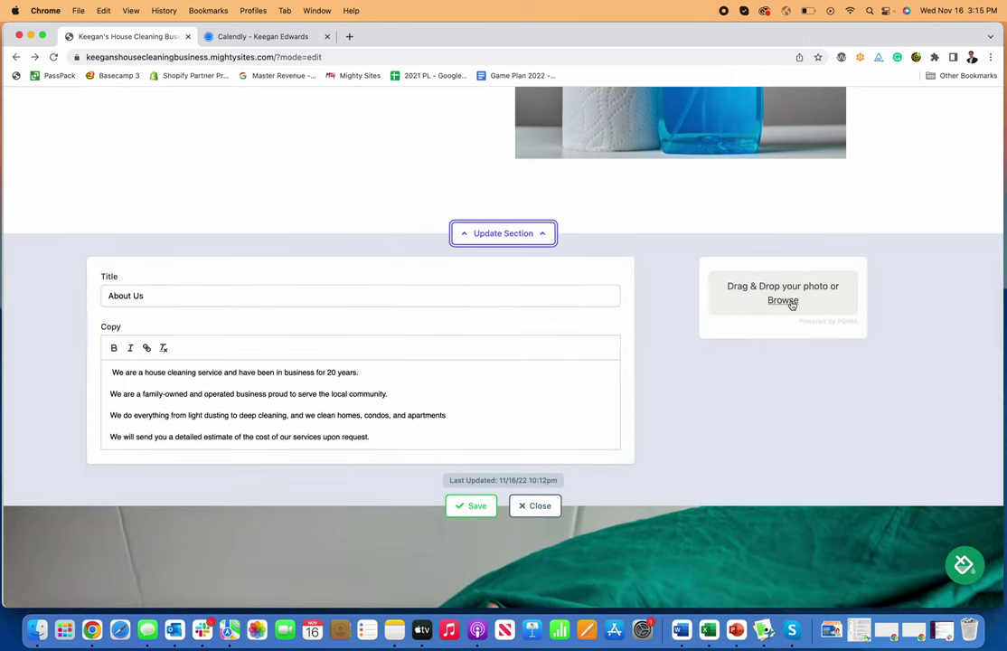
# Step: Close the About Us editor without choosing a new photo
pyautogui.click(782, 301)
pyautogui.click(653, 427)
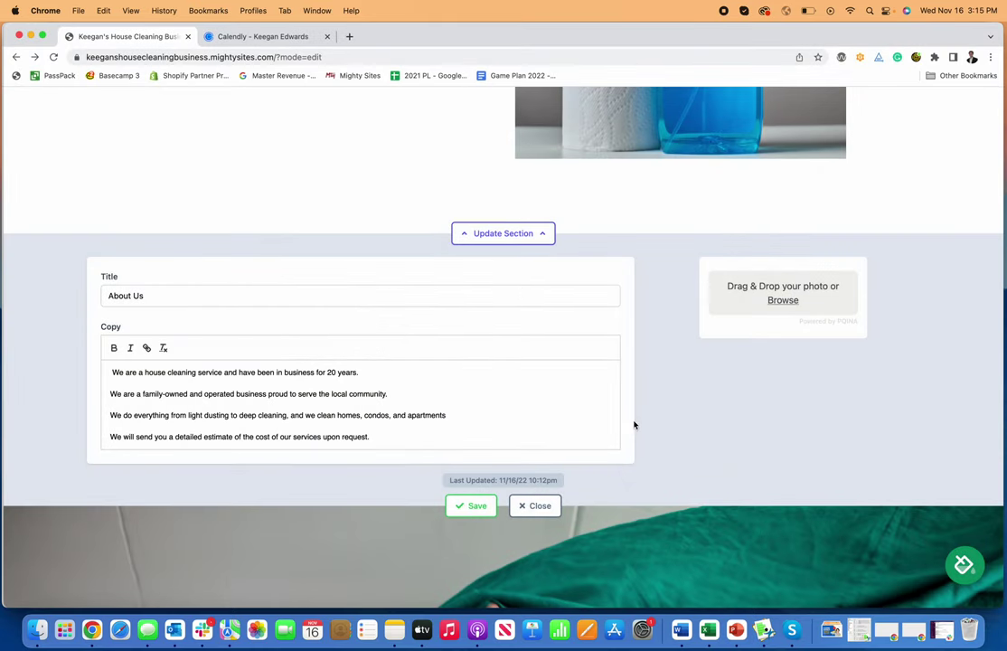
pyautogui.click(534, 505)
# Step: Scroll down the page to the Get In Touch contact form
pyautogui.scroll(-5, 512, 355)
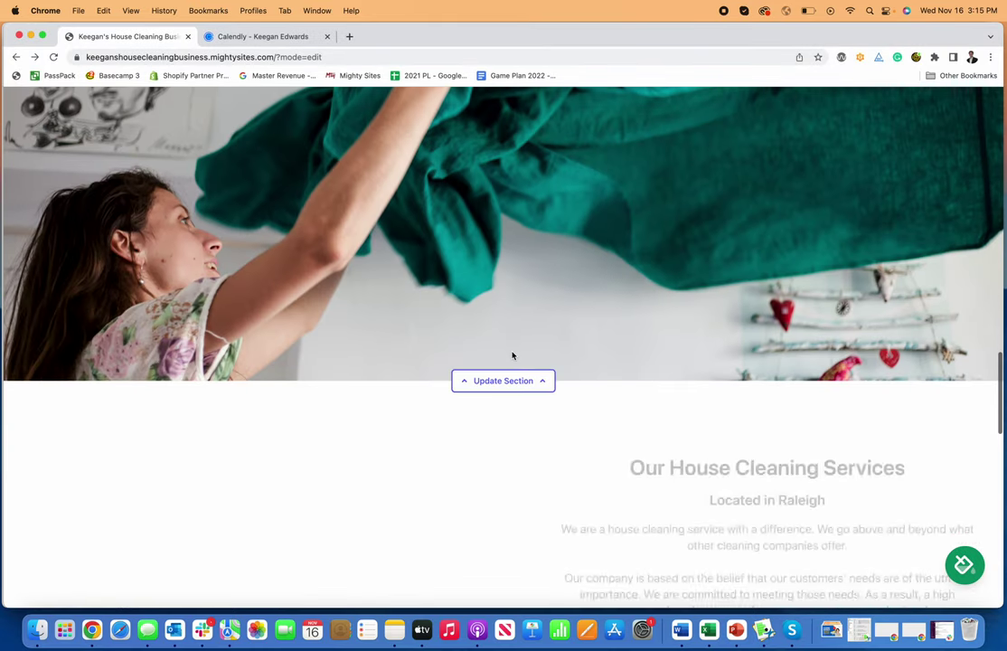
pyautogui.scroll(-3, 512, 355)
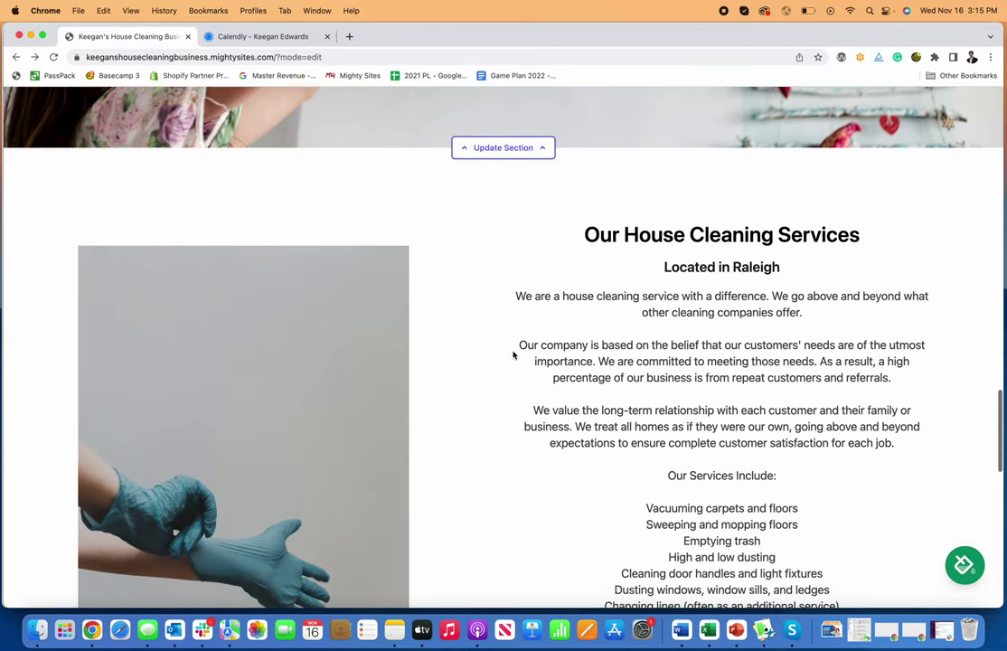
pyautogui.scroll(-3, 701, 352)
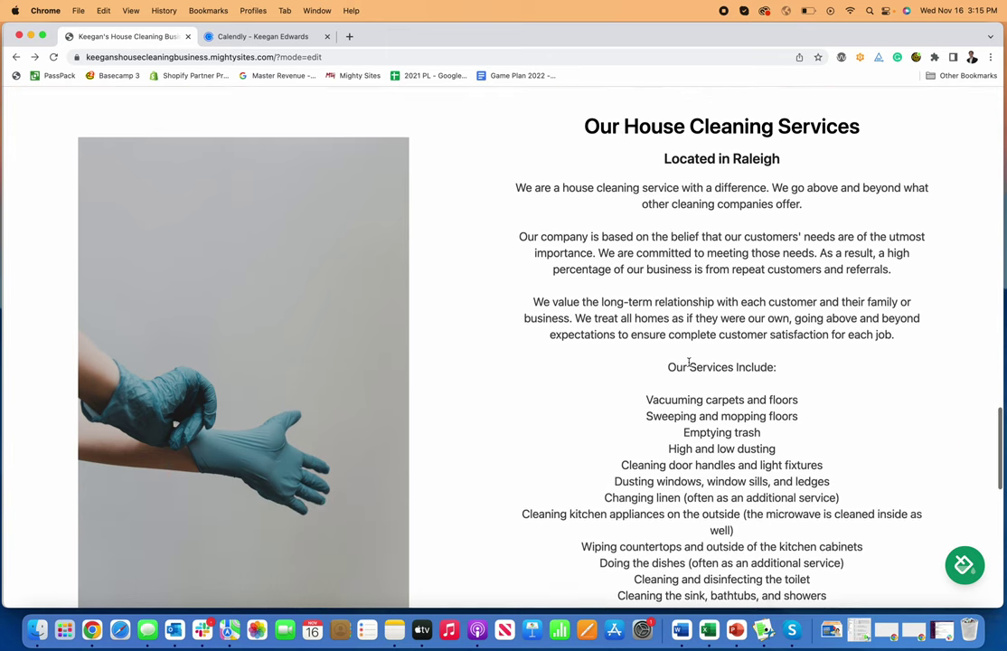
pyautogui.scroll(2, 701, 352)
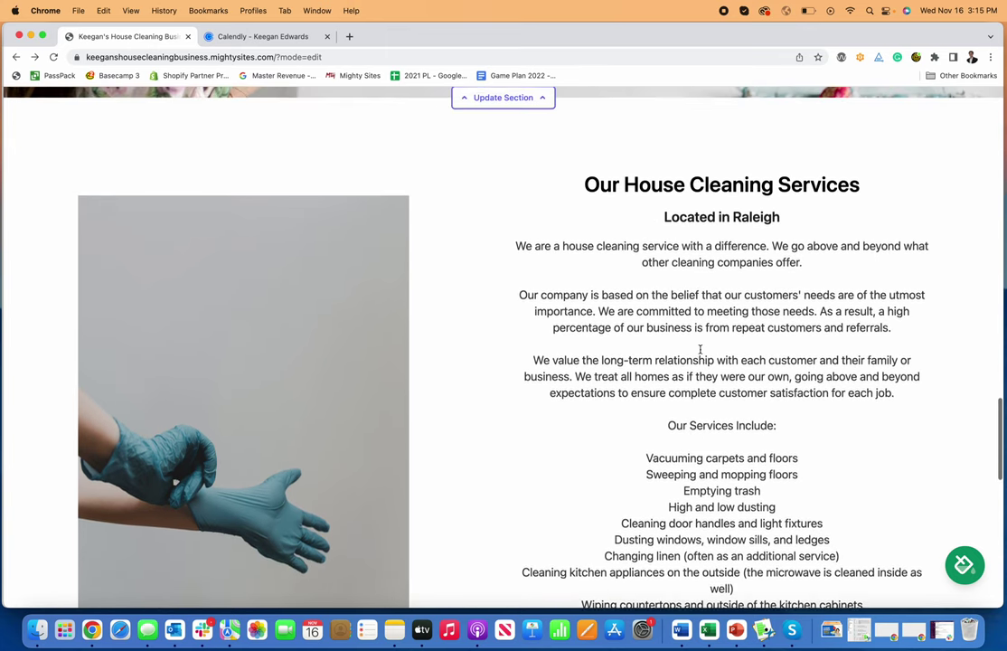
pyautogui.scroll(-6, 756, 335)
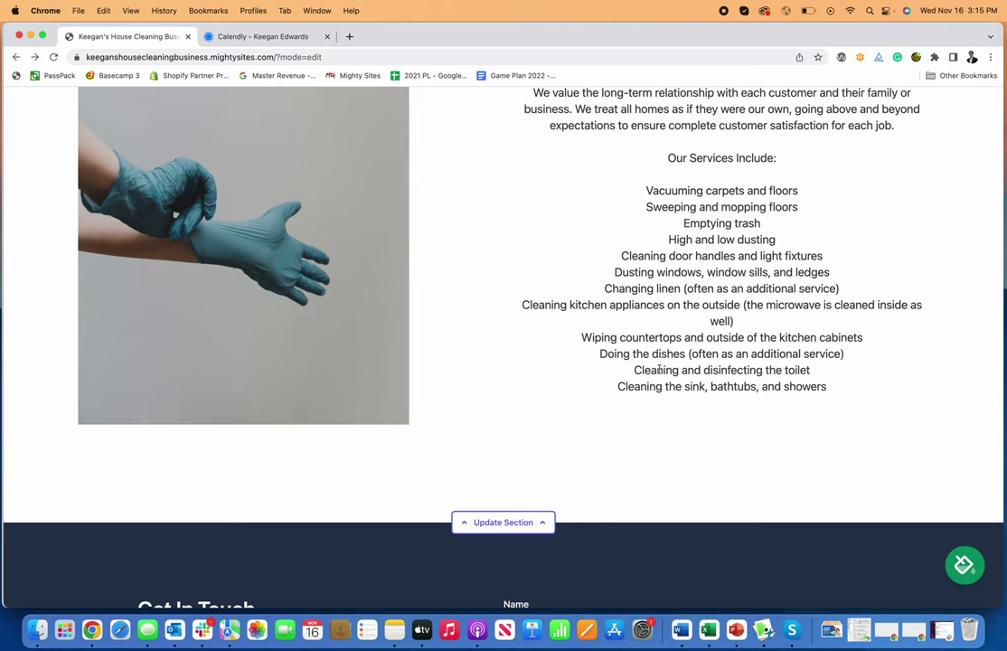
pyautogui.scroll(10, 692, 249)
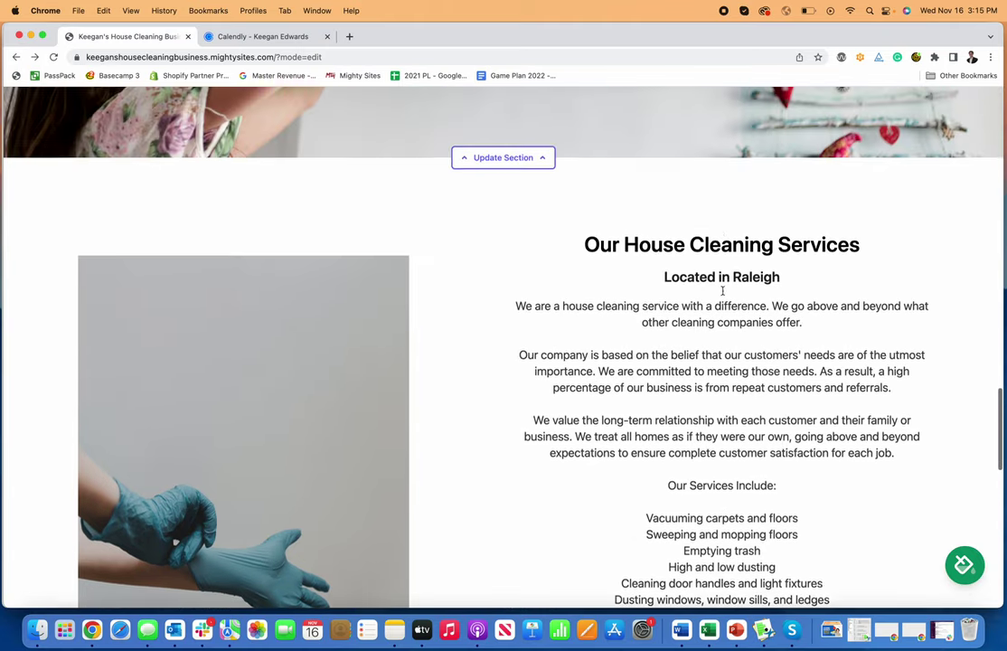
pyautogui.scroll(-15, 722, 295)
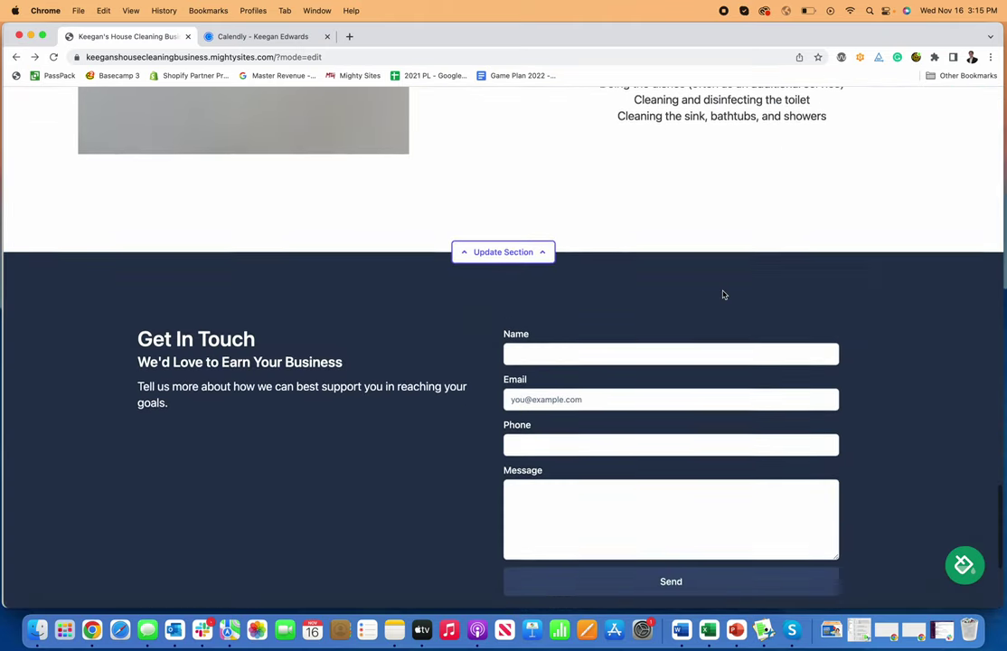
pyautogui.scroll(4, 722, 295)
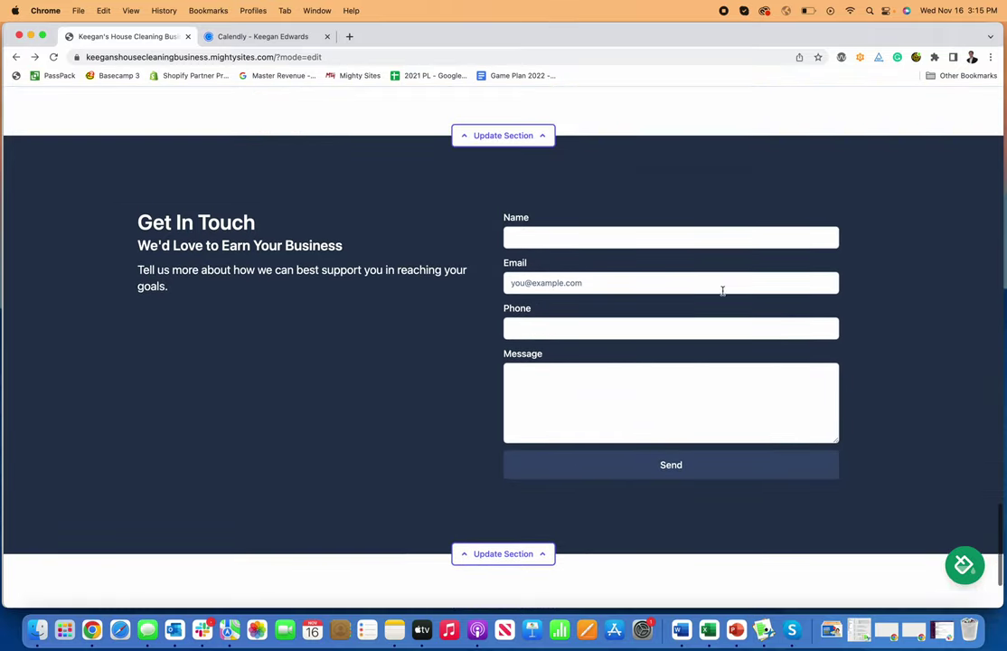
# Step: Fill the contact form with a test name, e-mail, phone and cleaning quote message, and send it
pyautogui.click(684, 279)
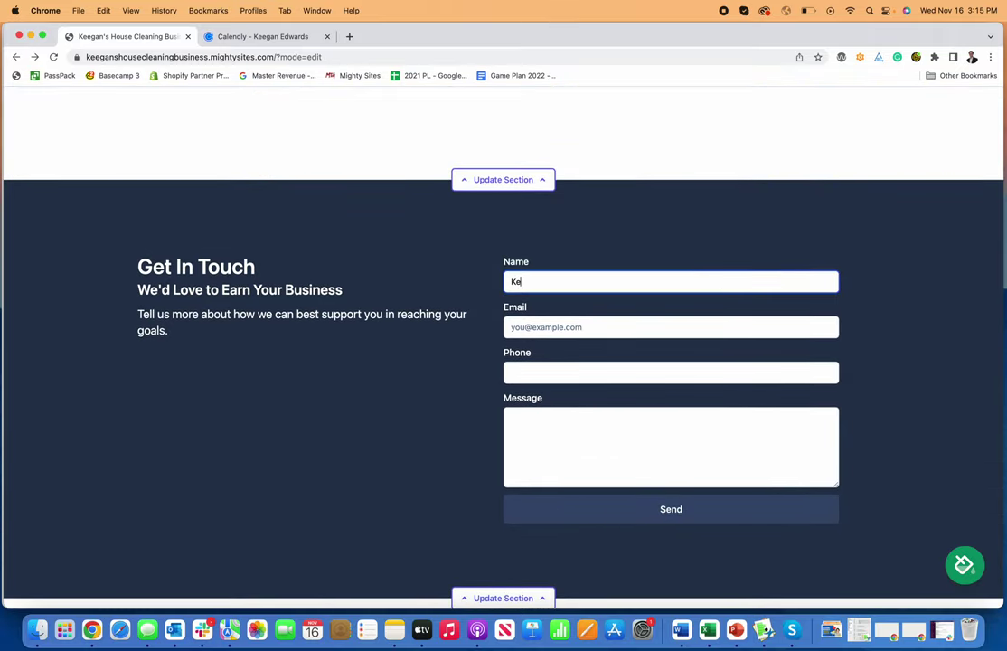
pyautogui.write('Keegan')
pyautogui.press('Tab')
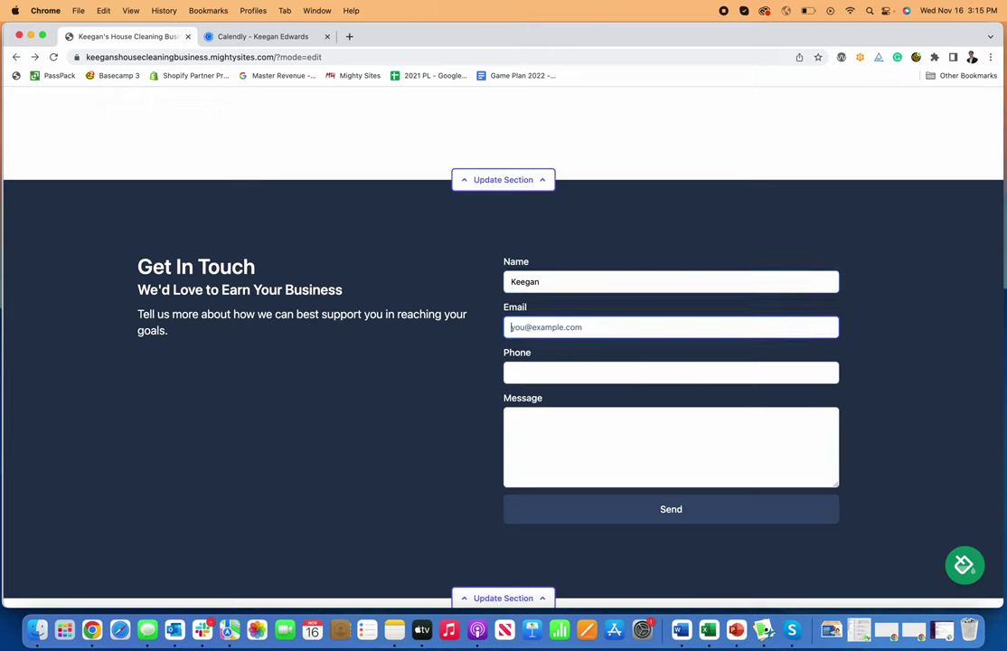
pyautogui.click(671, 373)
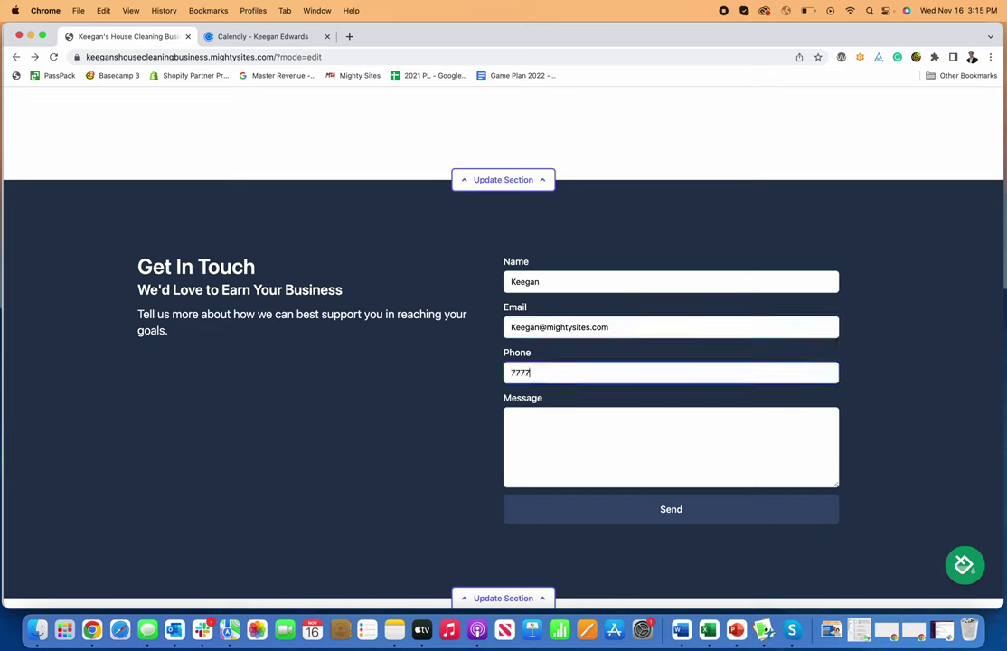
pyautogui.click(683, 421)
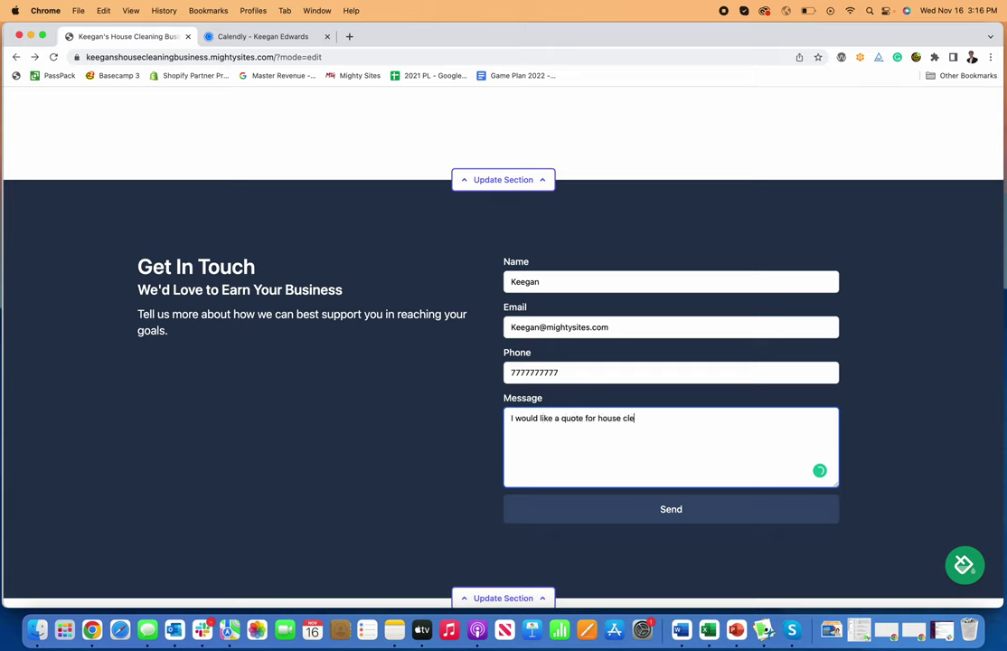
pyautogui.click(739, 511)
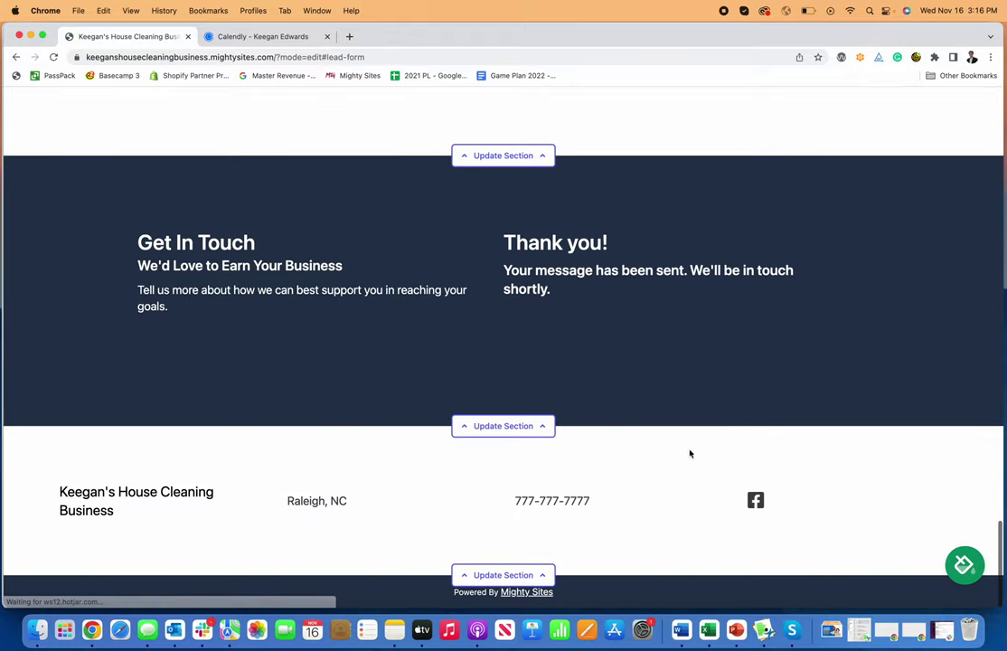
pyautogui.scroll(20, 538, 340)
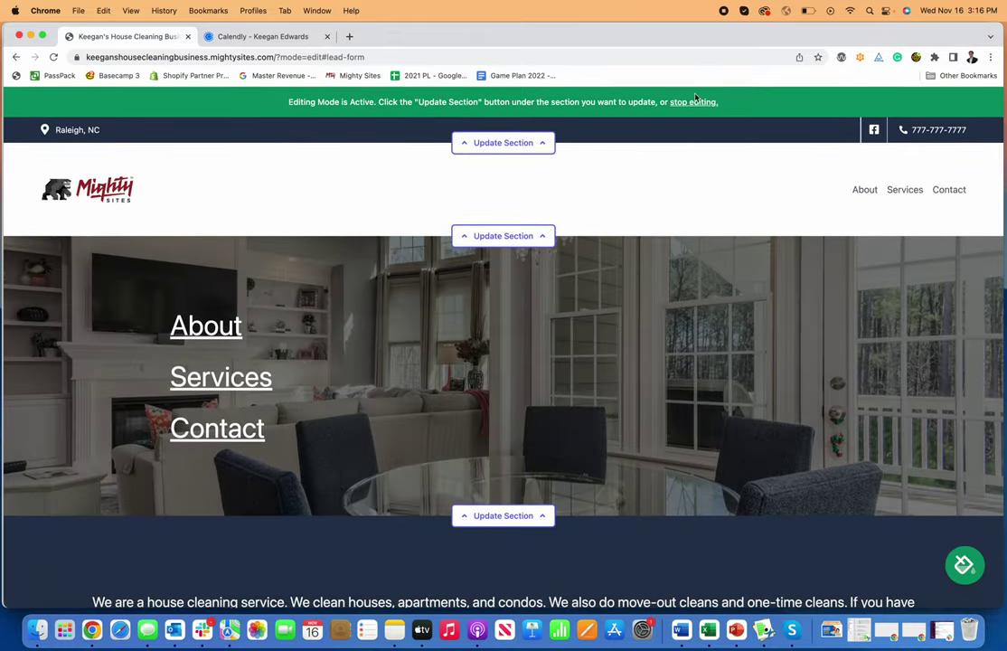
# Step: Review the new lead's cleaning quote details under View Leads, then open the live site
pyautogui.click(694, 101)
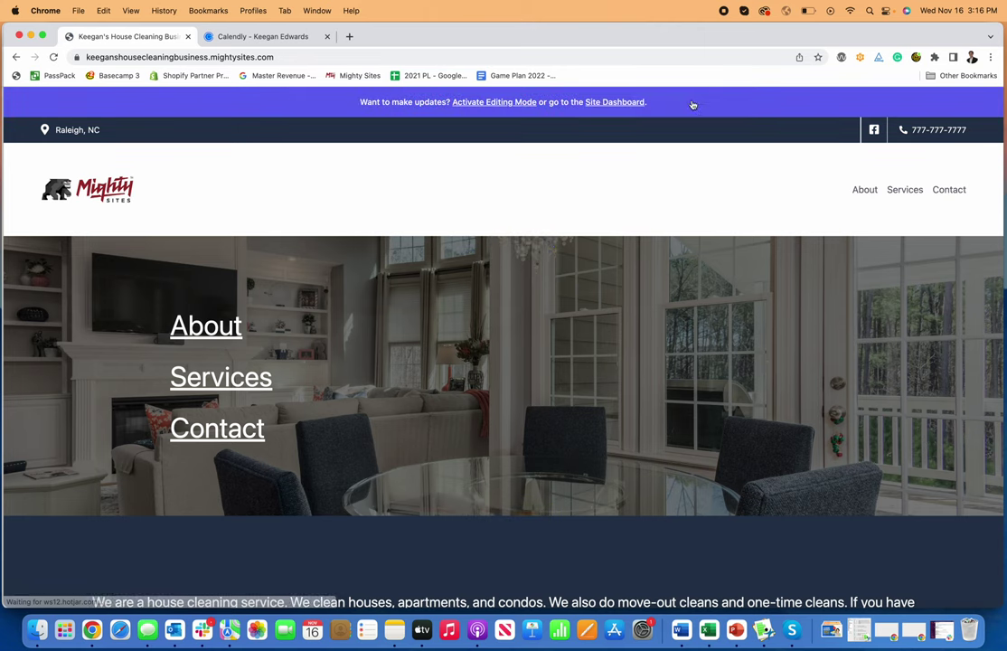
pyautogui.click(600, 101)
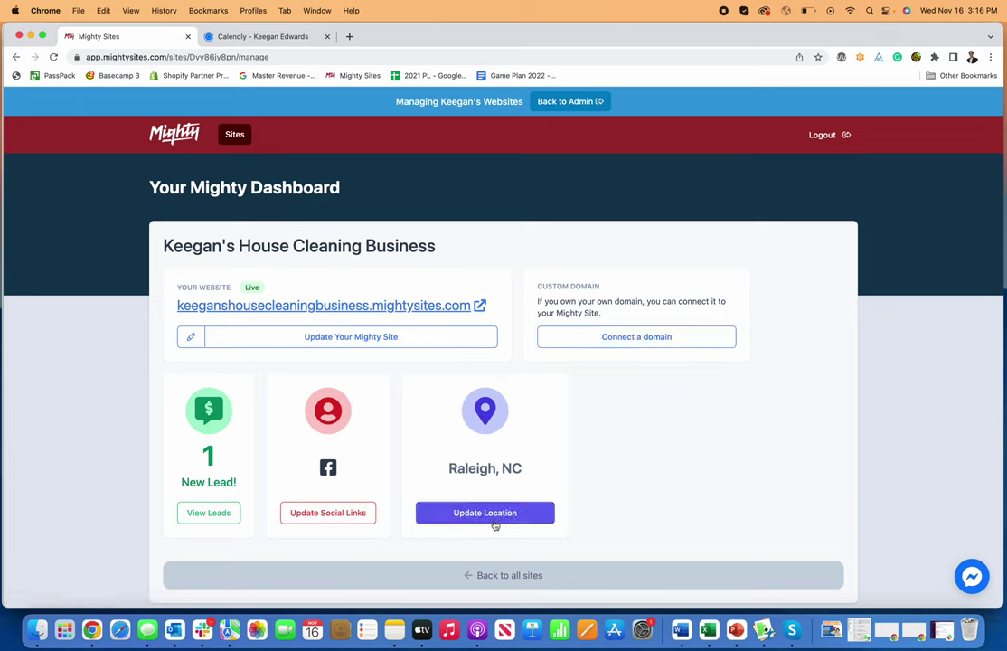
pyautogui.click(312, 513)
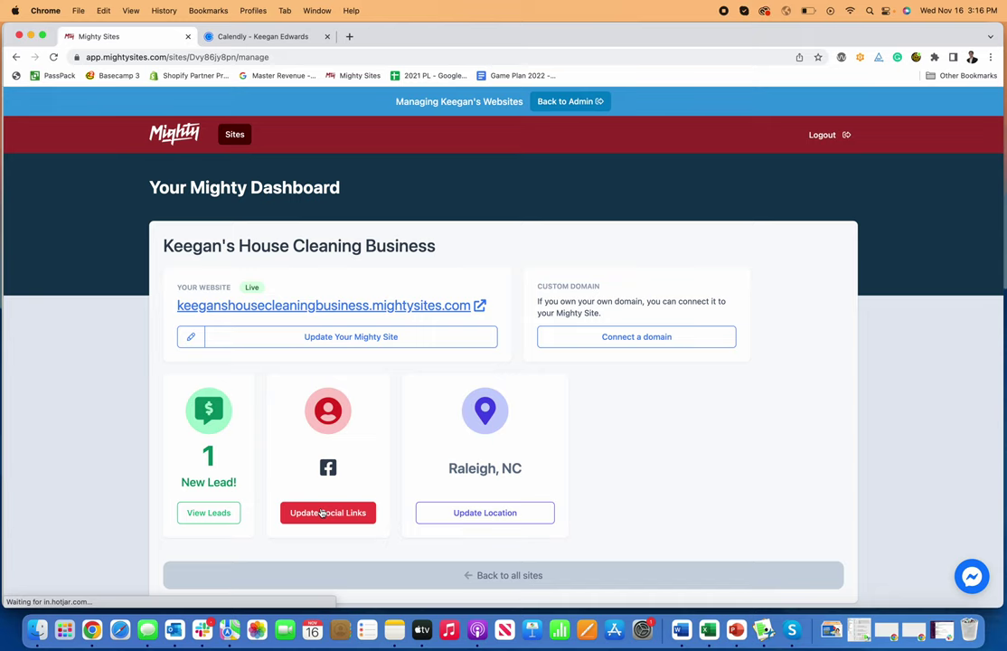
pyautogui.click(199, 513)
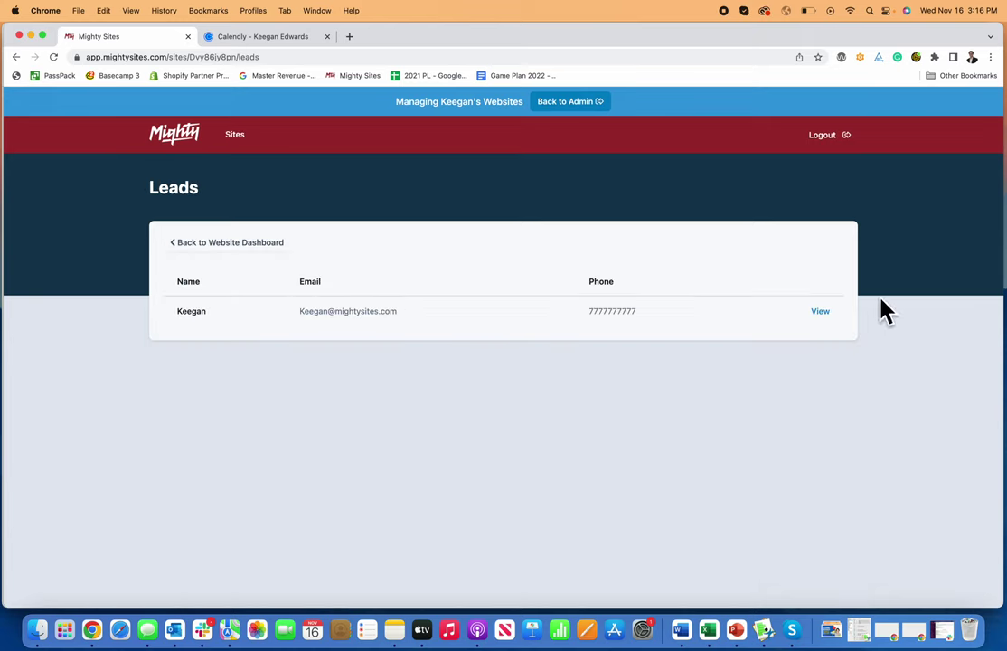
pyautogui.click(820, 311)
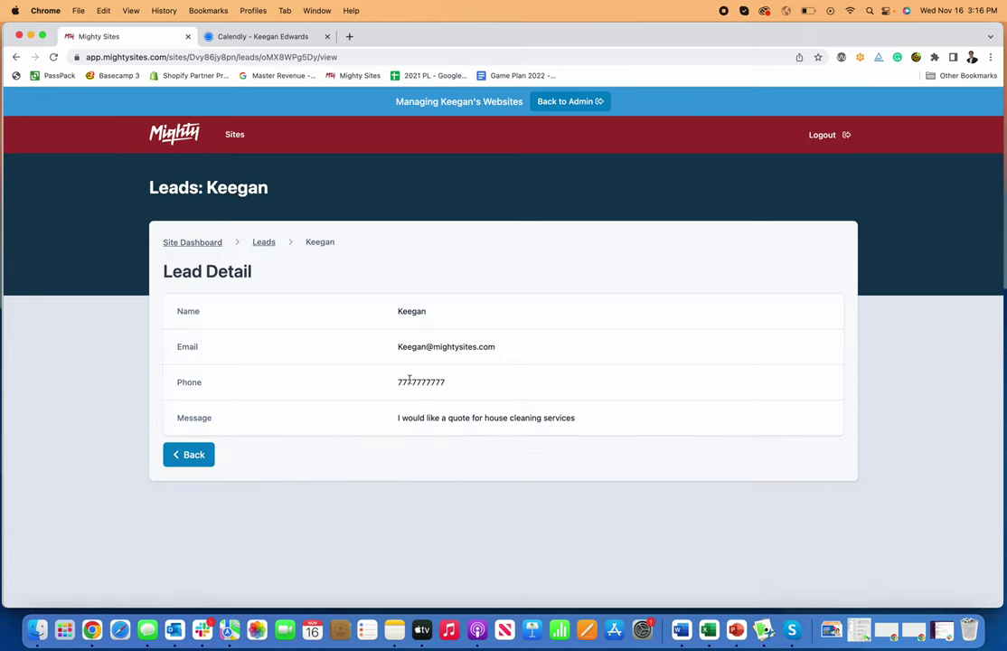
pyautogui.click(191, 243)
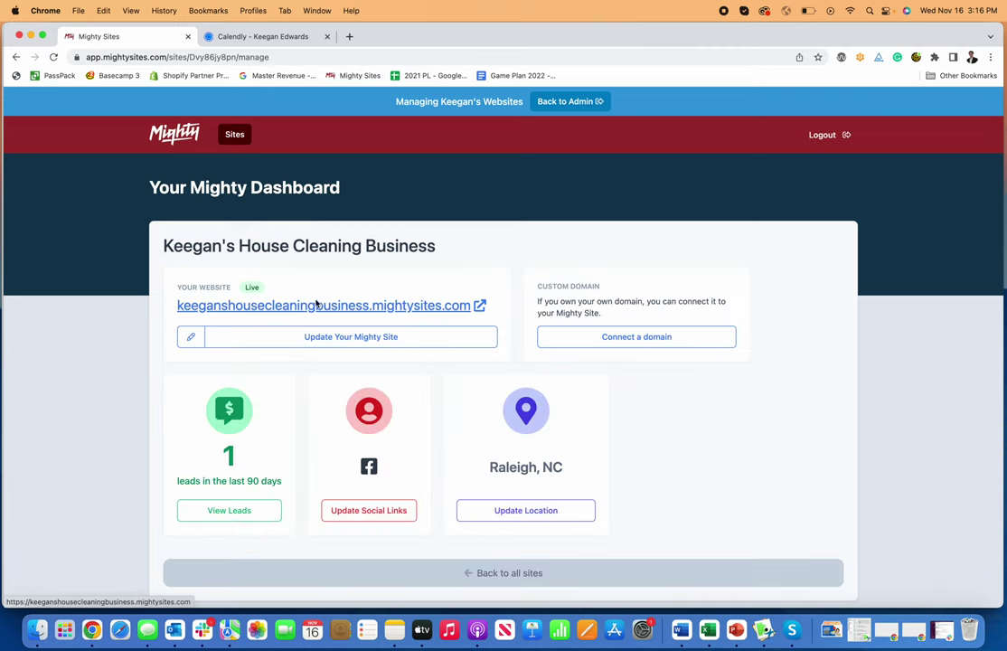
pyautogui.click(312, 306)
# Step: Turn on editing mode for the site
pyautogui.scroll(-5, 661, 300)
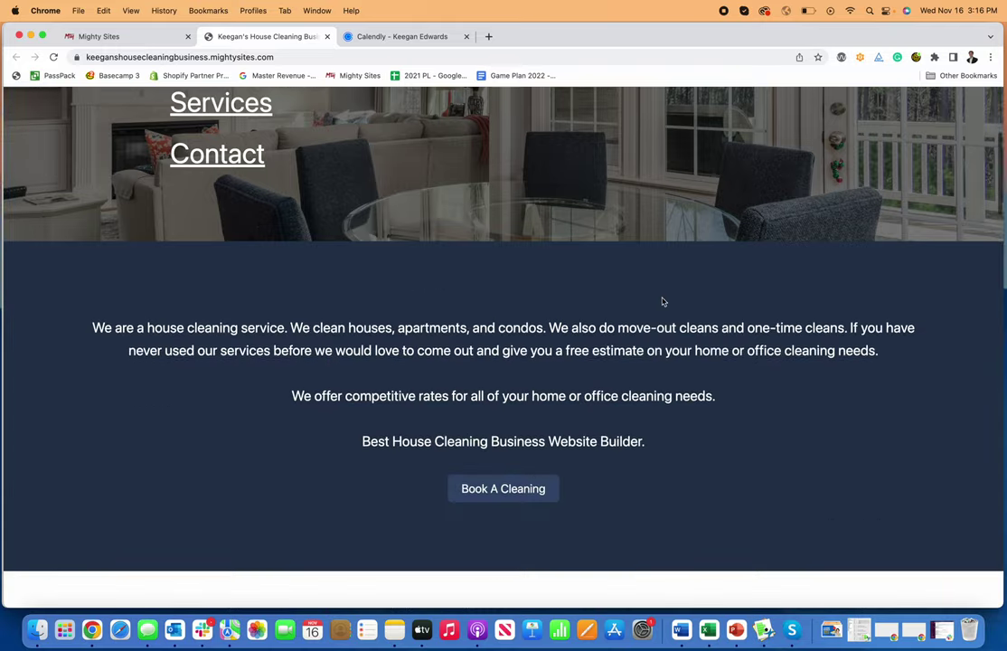
pyautogui.scroll(5, 660, 302)
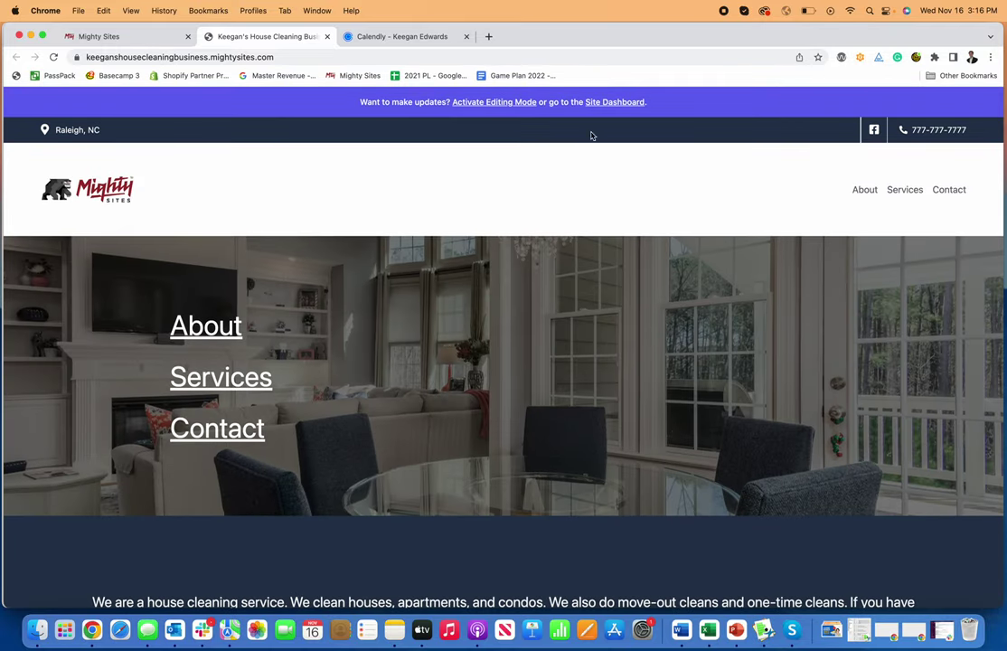
pyautogui.click(504, 102)
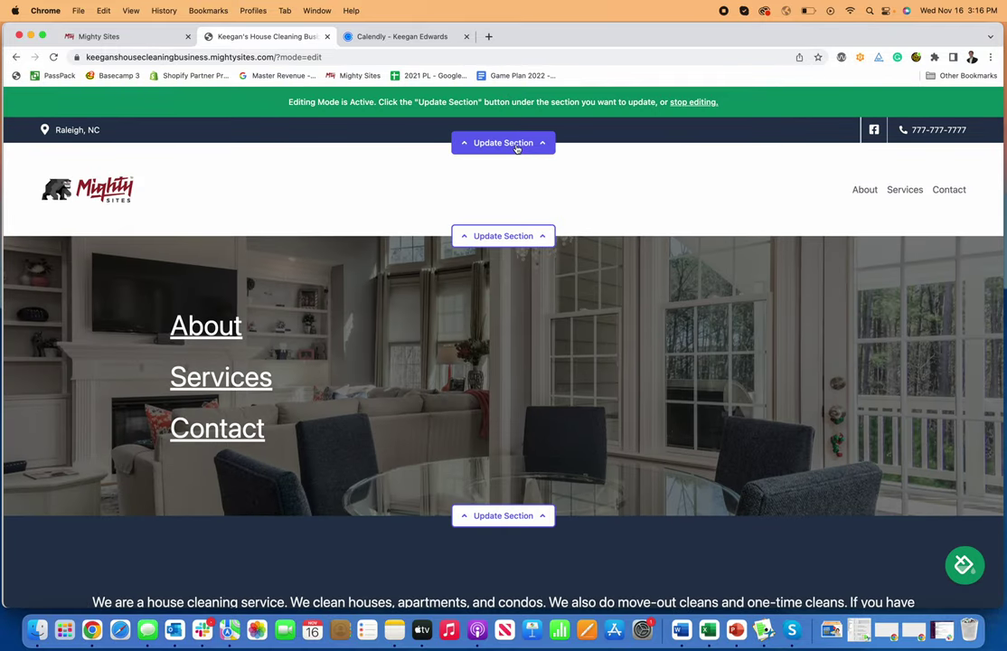
# Step: Preview the maroon-green, dark green, bright blue, maroon-pink and teal-grey colour themes
pyautogui.click(968, 567)
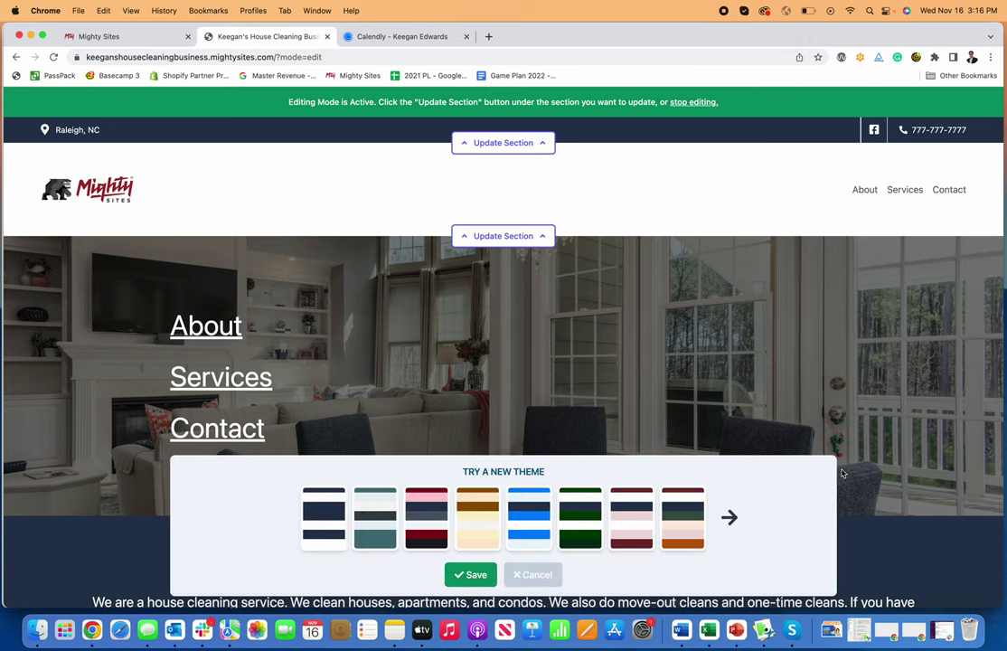
pyautogui.click(682, 517)
pyautogui.scroll(-5, 620, 378)
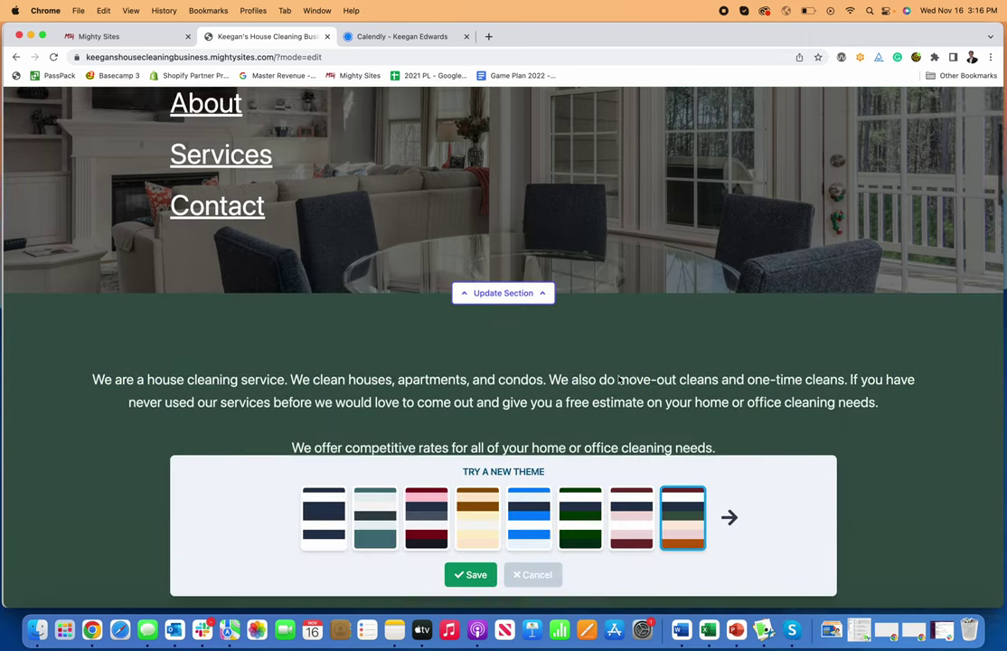
pyautogui.scroll(5, 579, 470)
pyautogui.click(577, 523)
pyautogui.scroll(-3, 528, 378)
pyautogui.scroll(1, 528, 413)
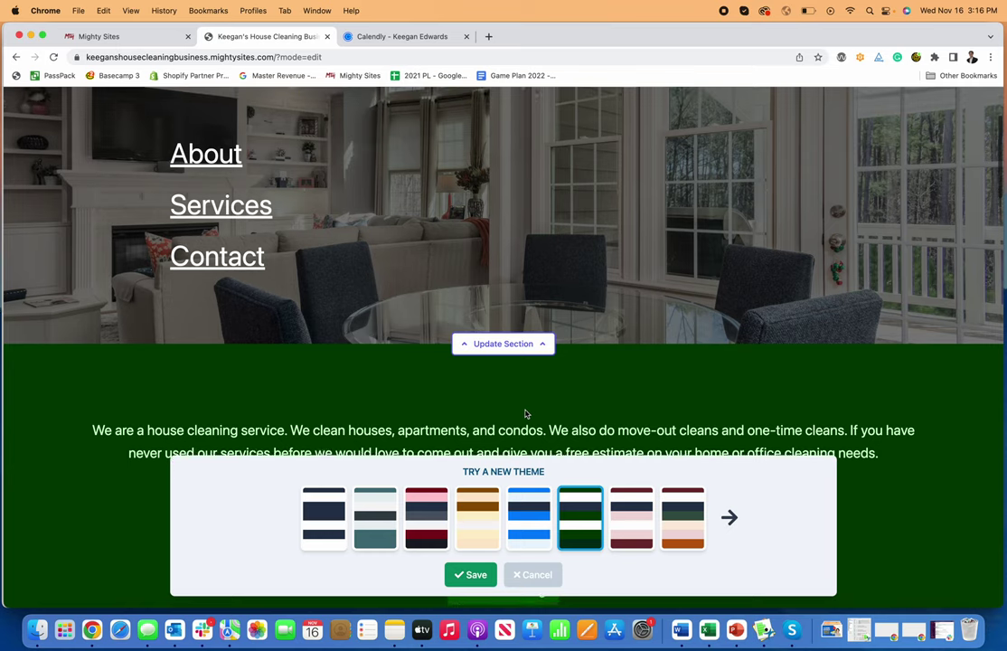
pyautogui.click(531, 537)
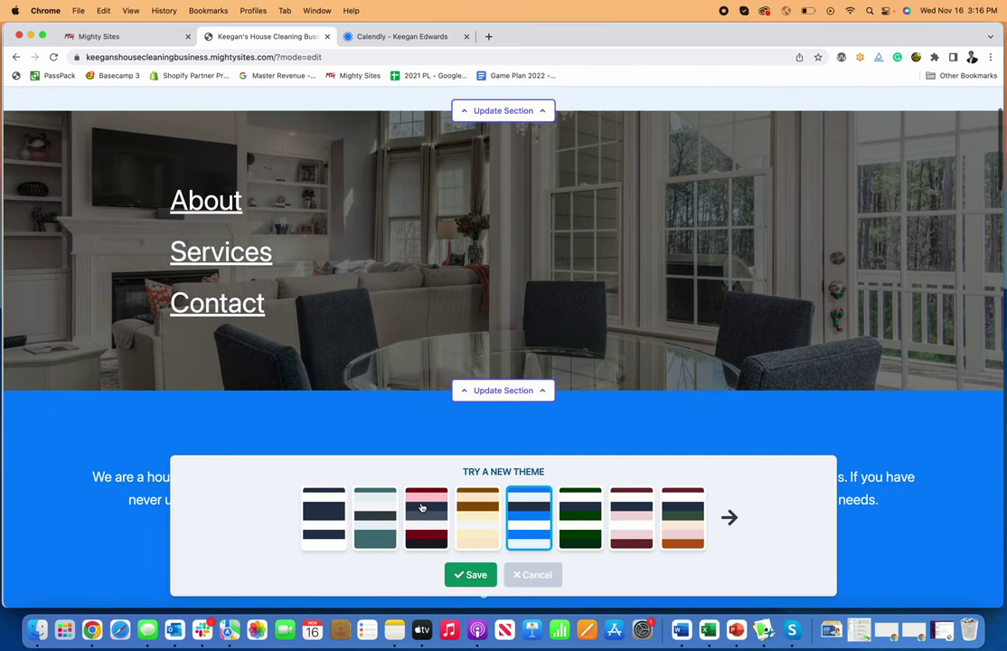
pyautogui.click(425, 517)
pyautogui.click(375, 517)
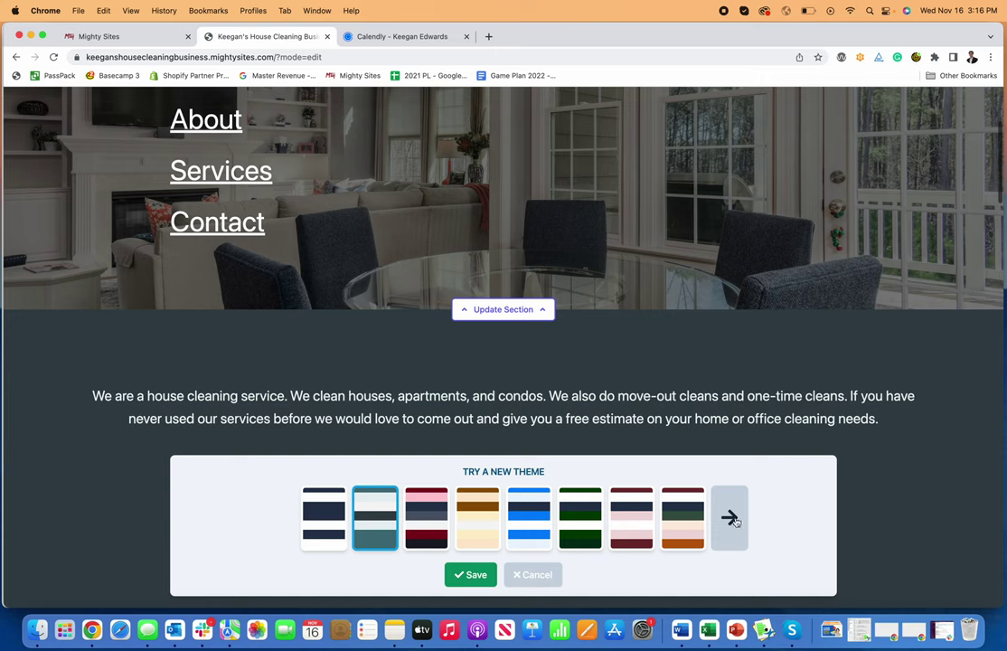
# Step: In the next set, preview light blue-navy and mint, then save the pink and purple theme
pyautogui.click(729, 516)
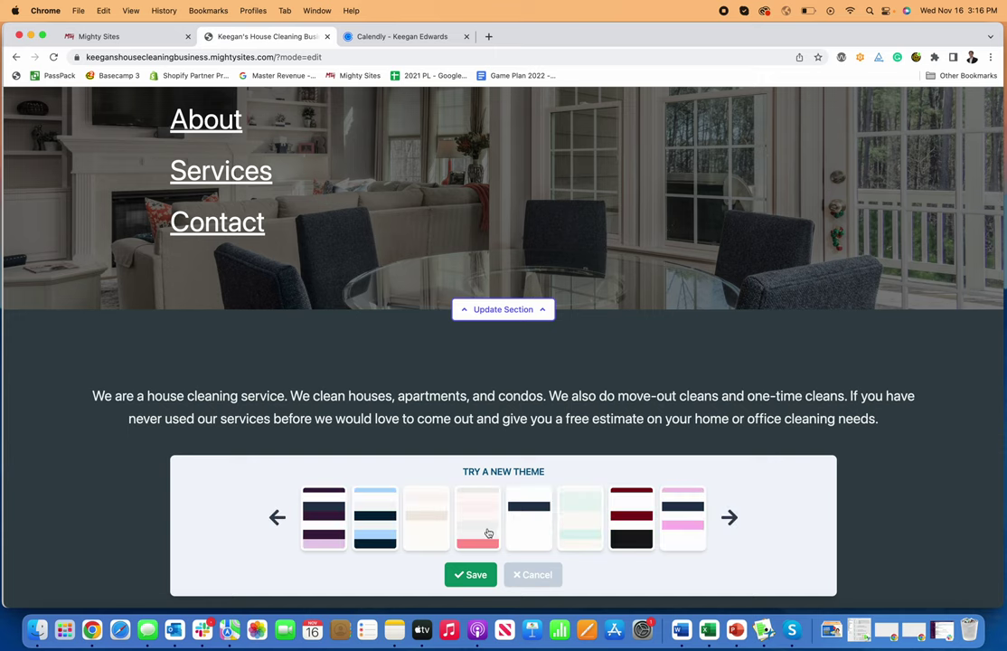
pyautogui.click(396, 522)
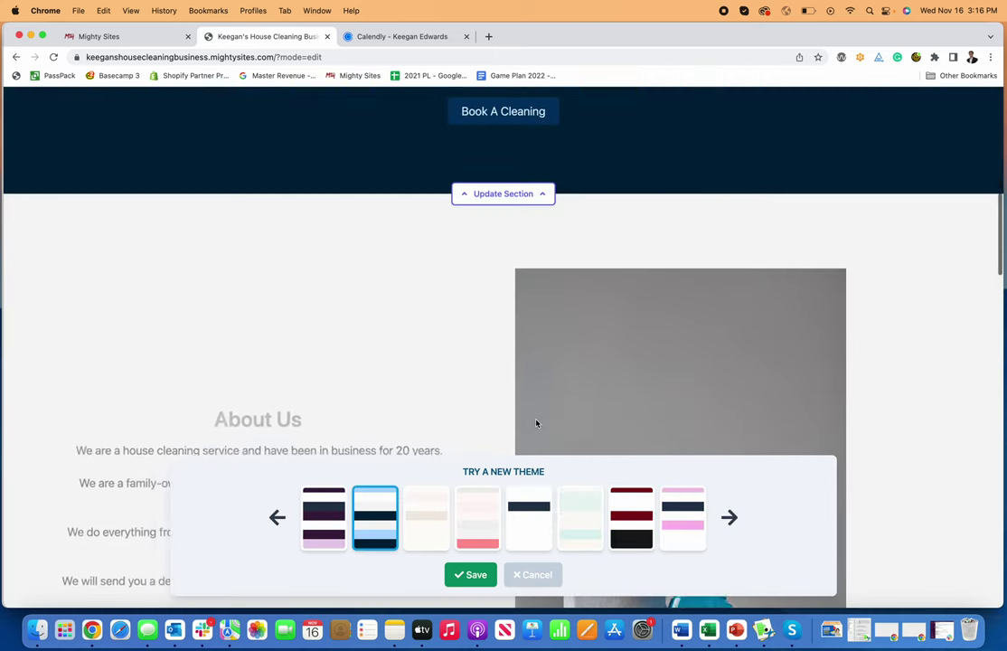
pyautogui.click(594, 541)
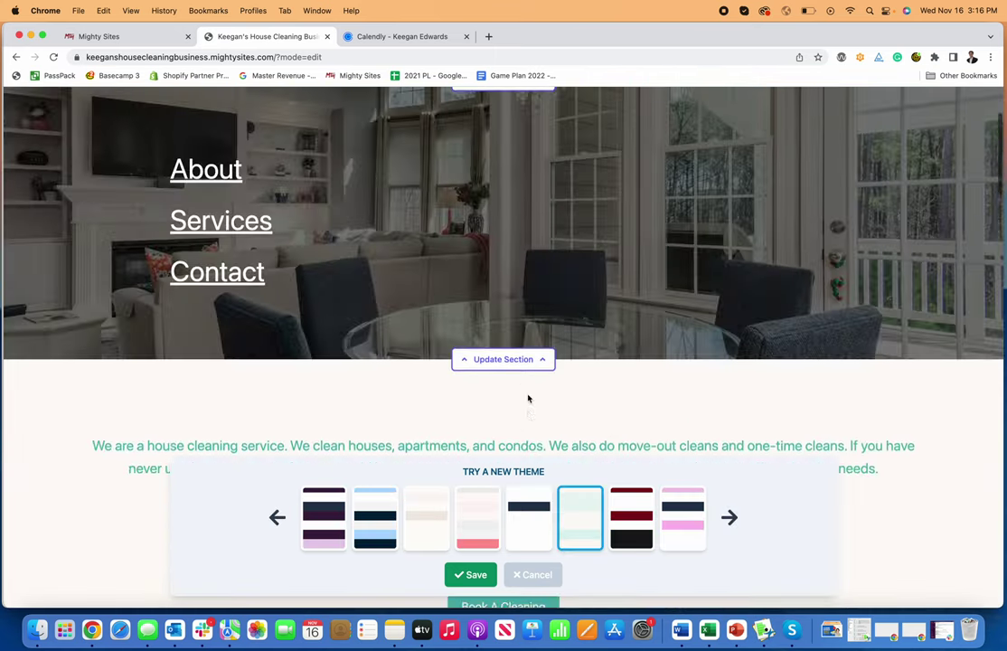
pyautogui.click(666, 533)
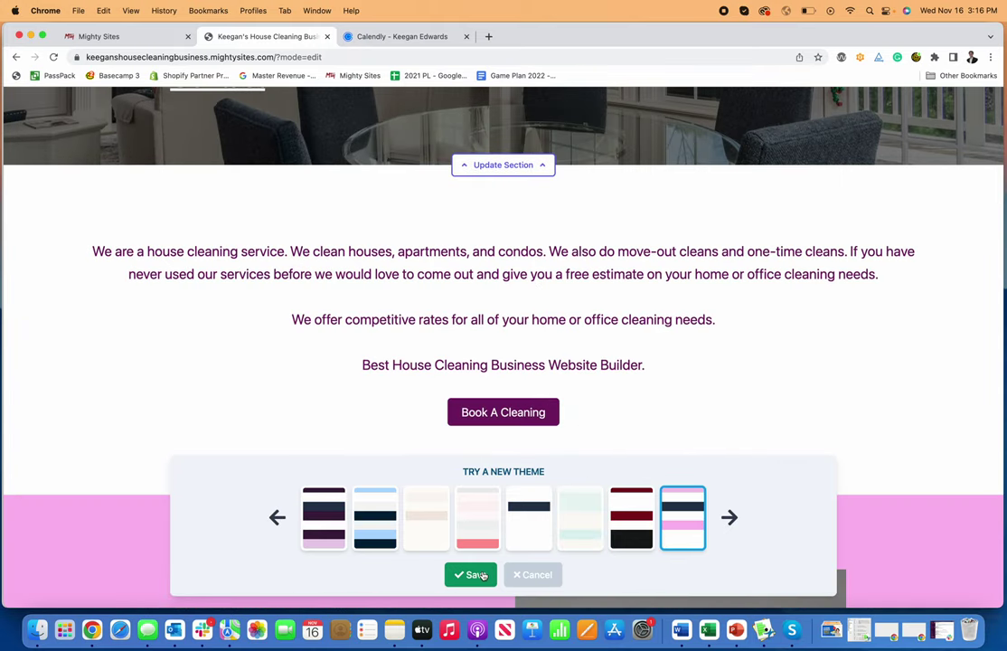
pyautogui.click(484, 575)
# Step: Switch the site's colour theme to the first navy swatch and save it
pyautogui.scroll(-10, 580, 501)
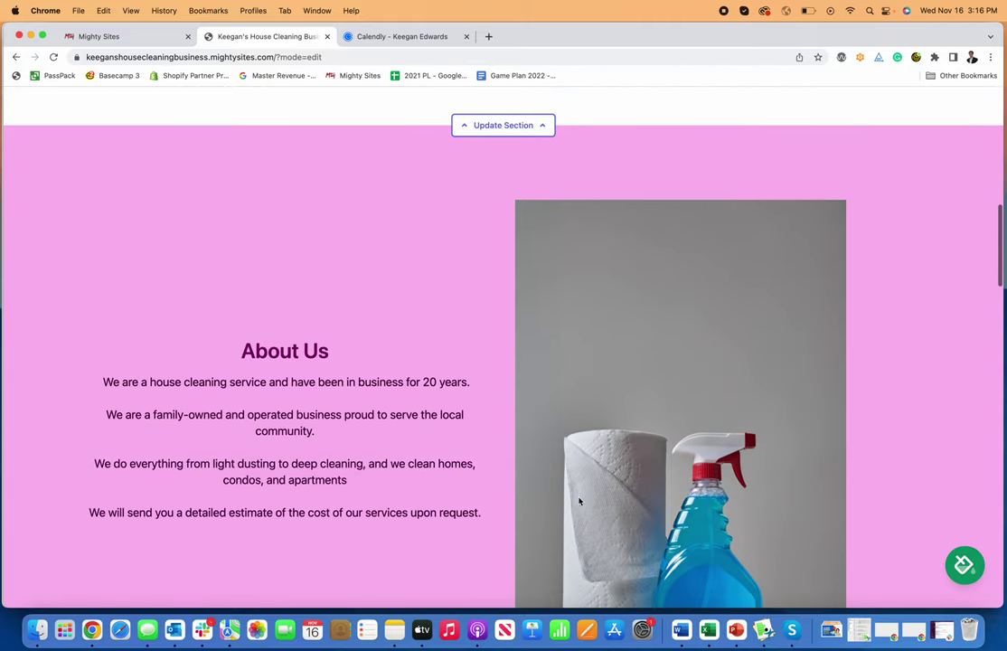
pyautogui.scroll(15, 580, 500)
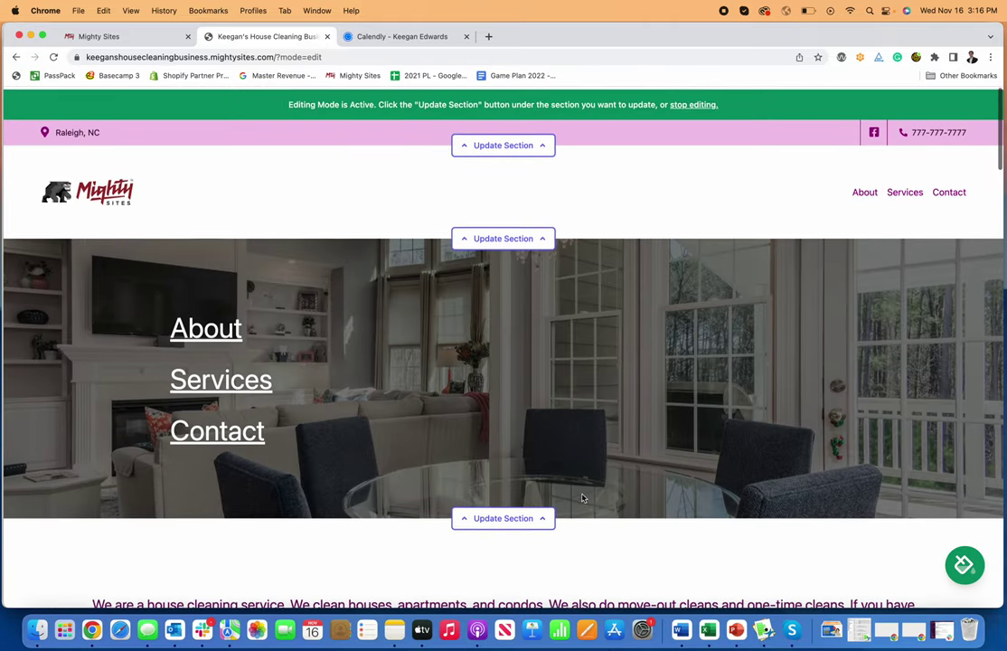
pyautogui.click(963, 564)
pyautogui.click(331, 527)
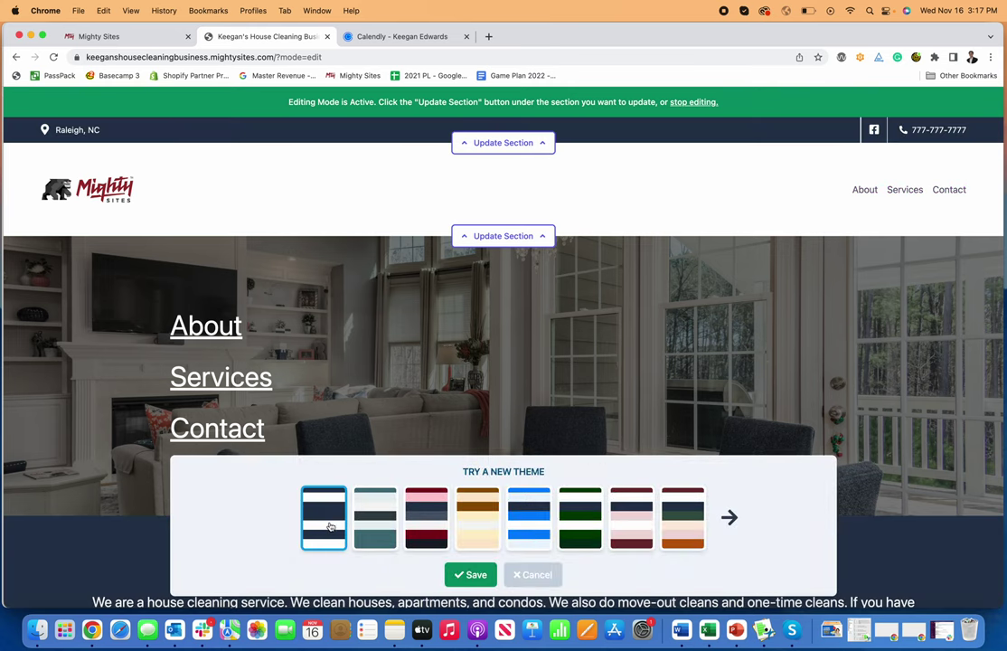
pyautogui.click(471, 575)
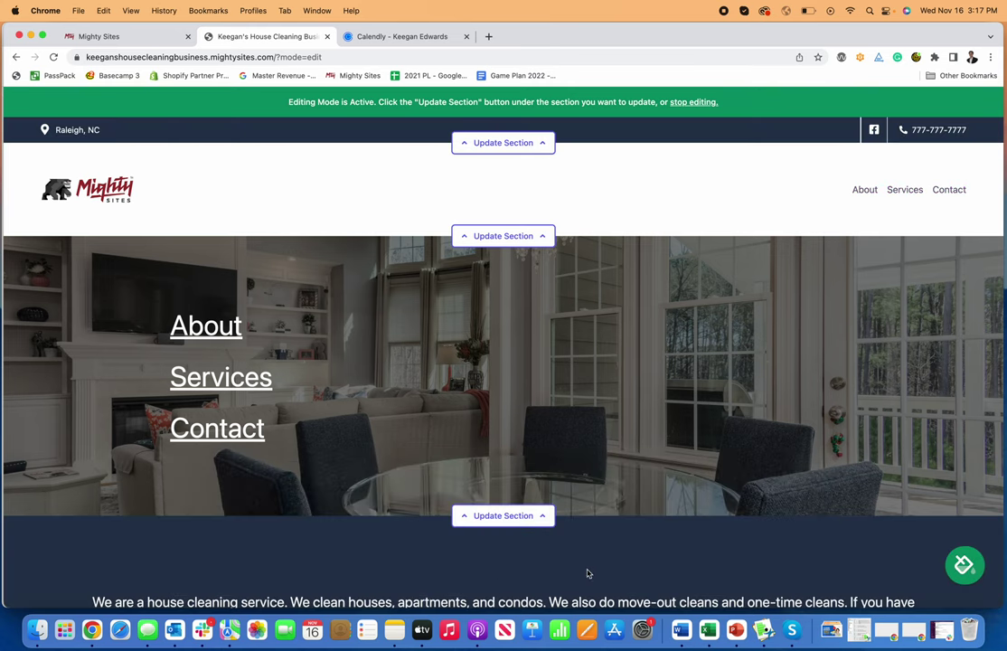
pyautogui.scroll(-5, 587, 518)
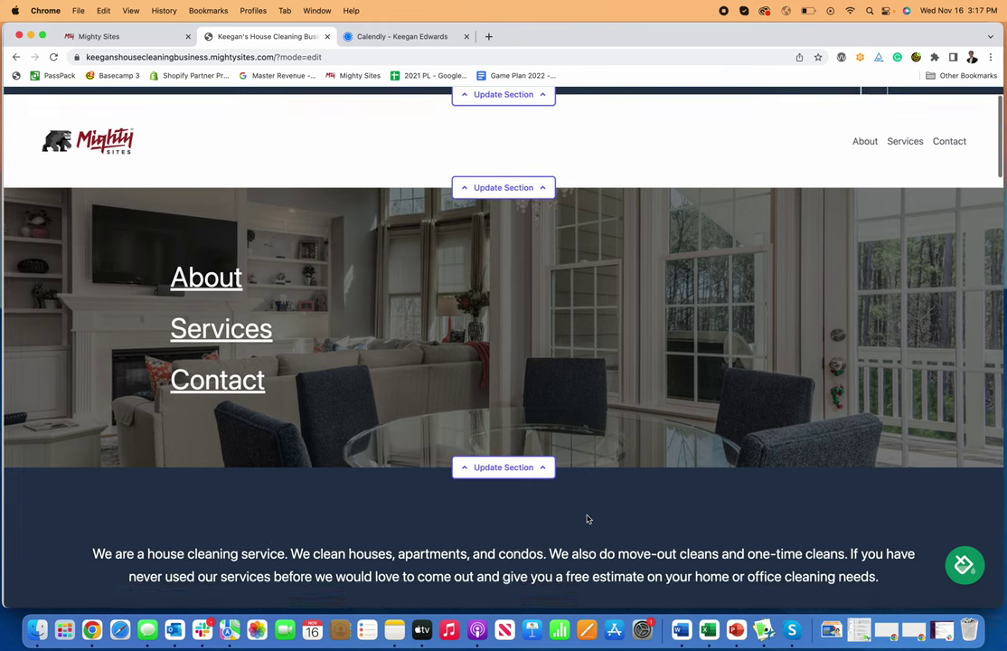
pyautogui.scroll(5, 587, 518)
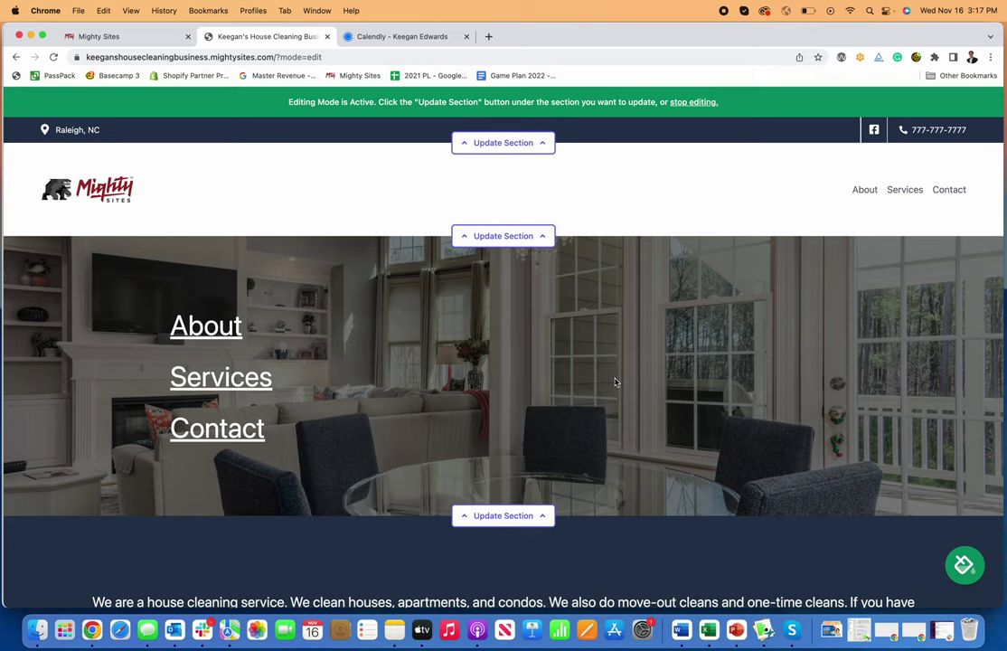
pyautogui.scroll(-20, 615, 382)
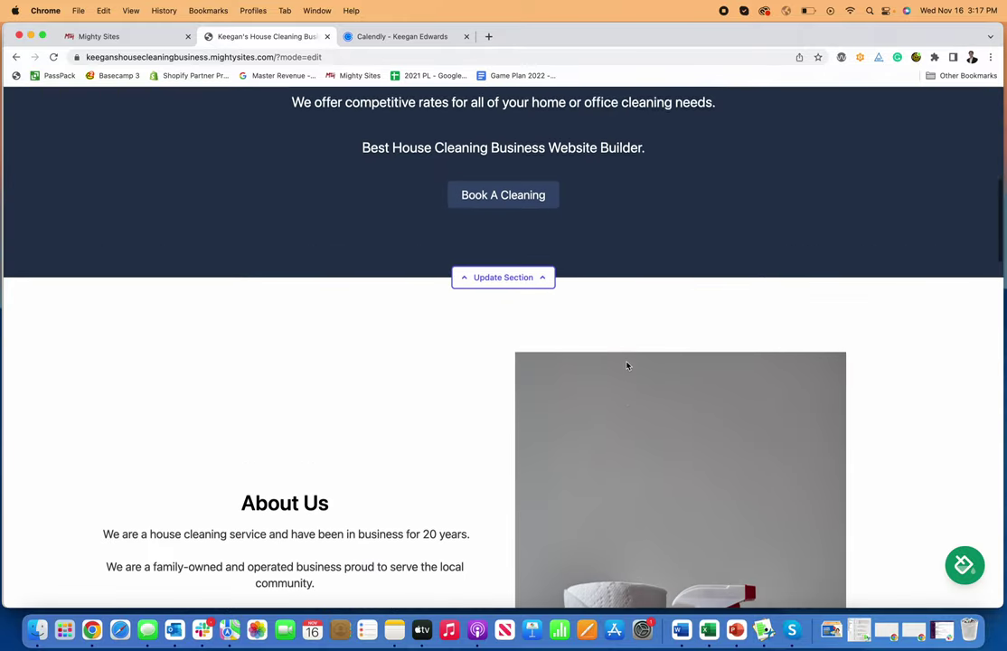
pyautogui.scroll(-10, 625, 366)
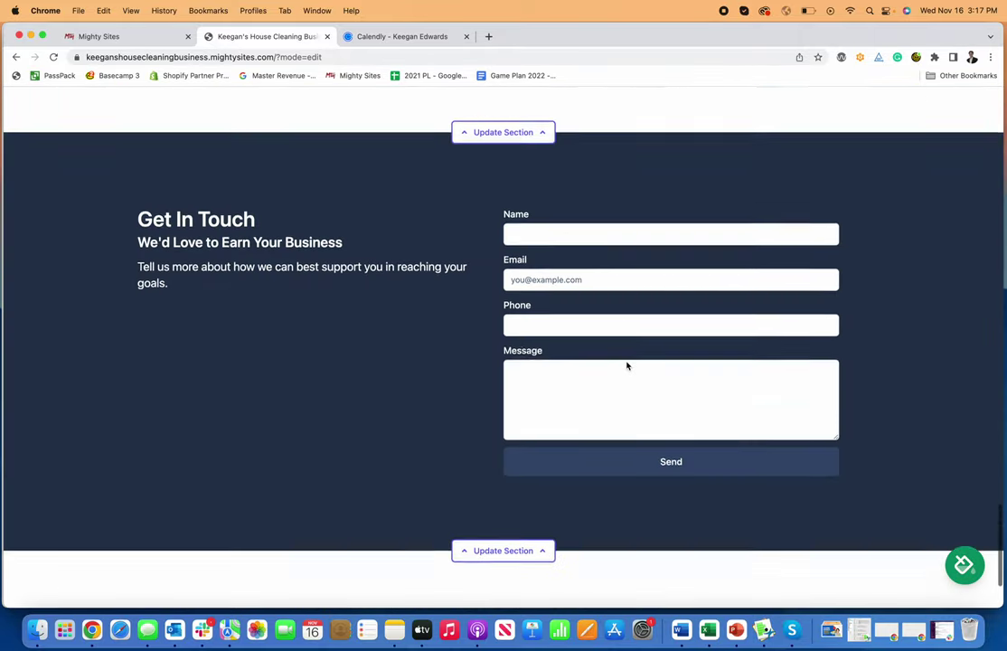
pyautogui.scroll(15, 632, 344)
pyautogui.scroll(15, 645, 295)
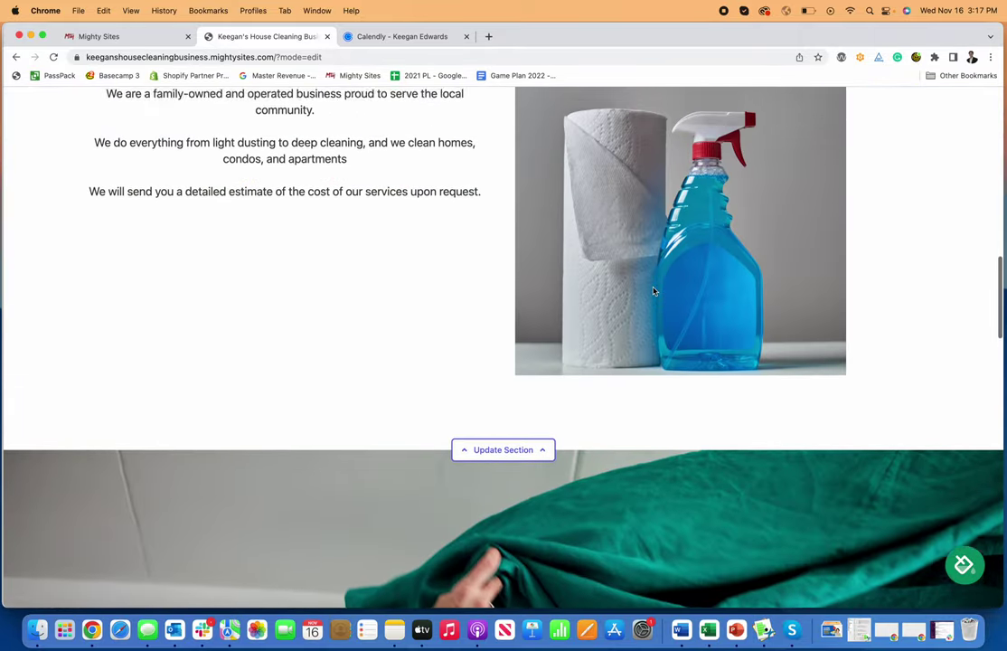